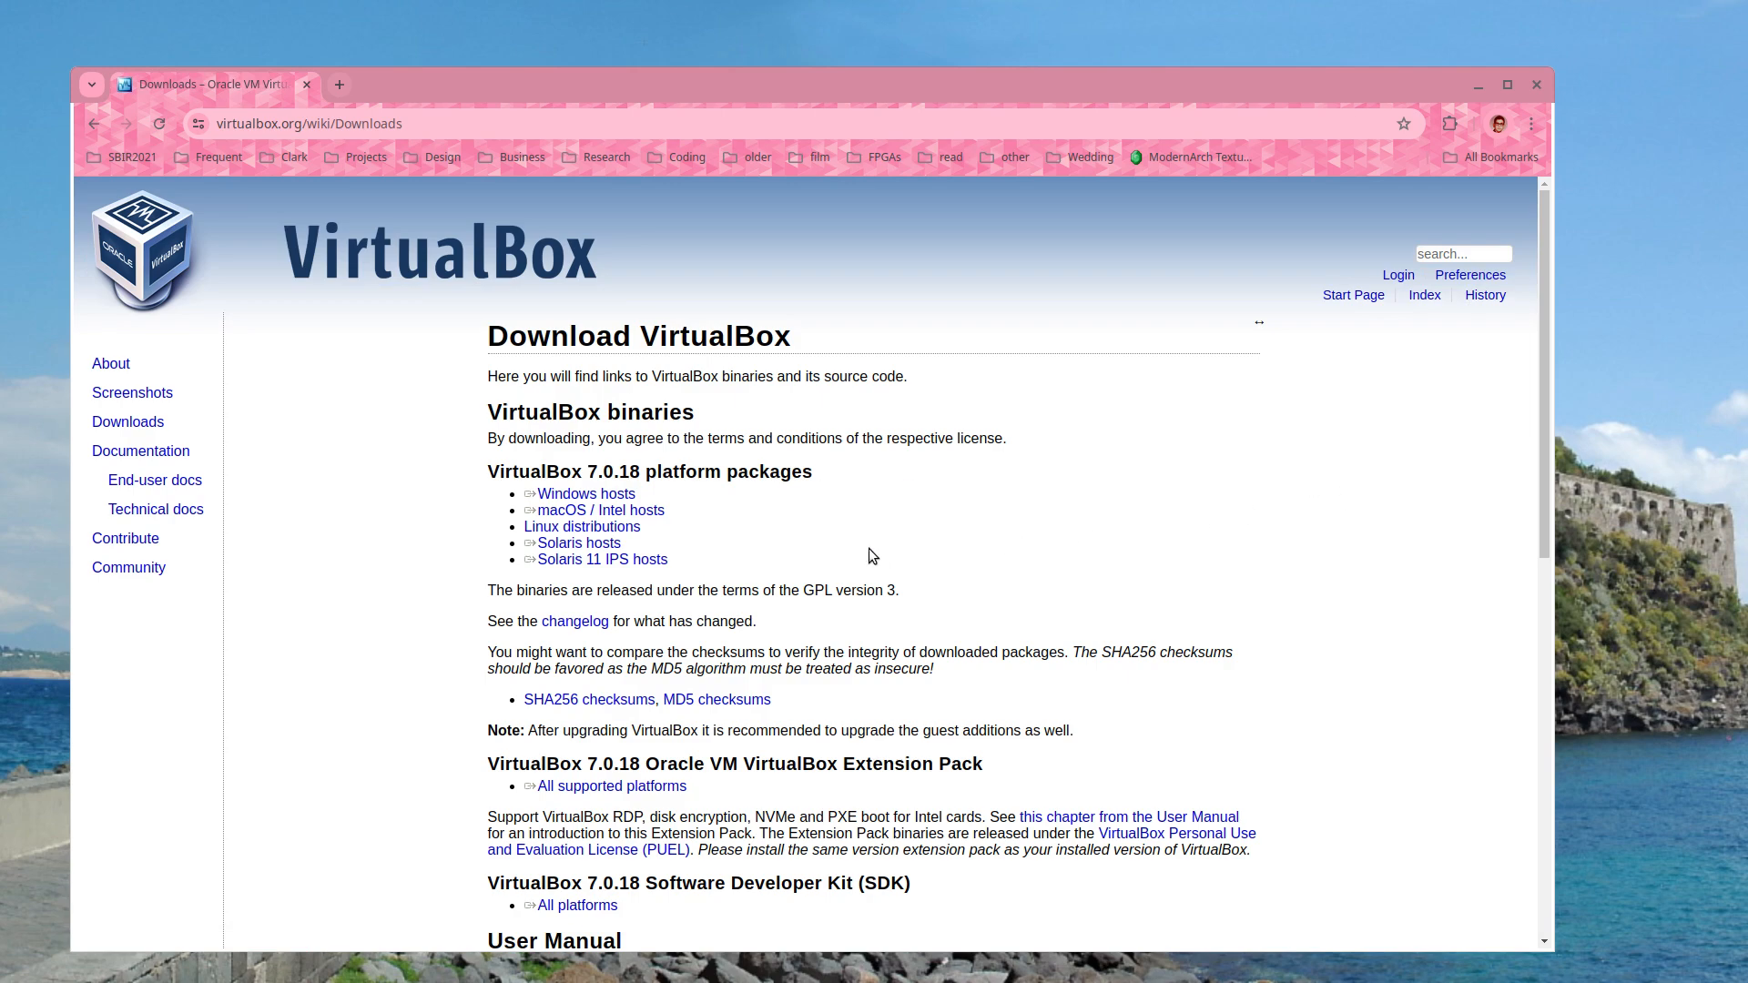
- Browse to the VirtualBox 6.1 older-builds download list, review it, then close Chrome
{"action": "scroll", "coordinate": [871, 555], "scroll_direction": "down", "scroll_amount": 2}
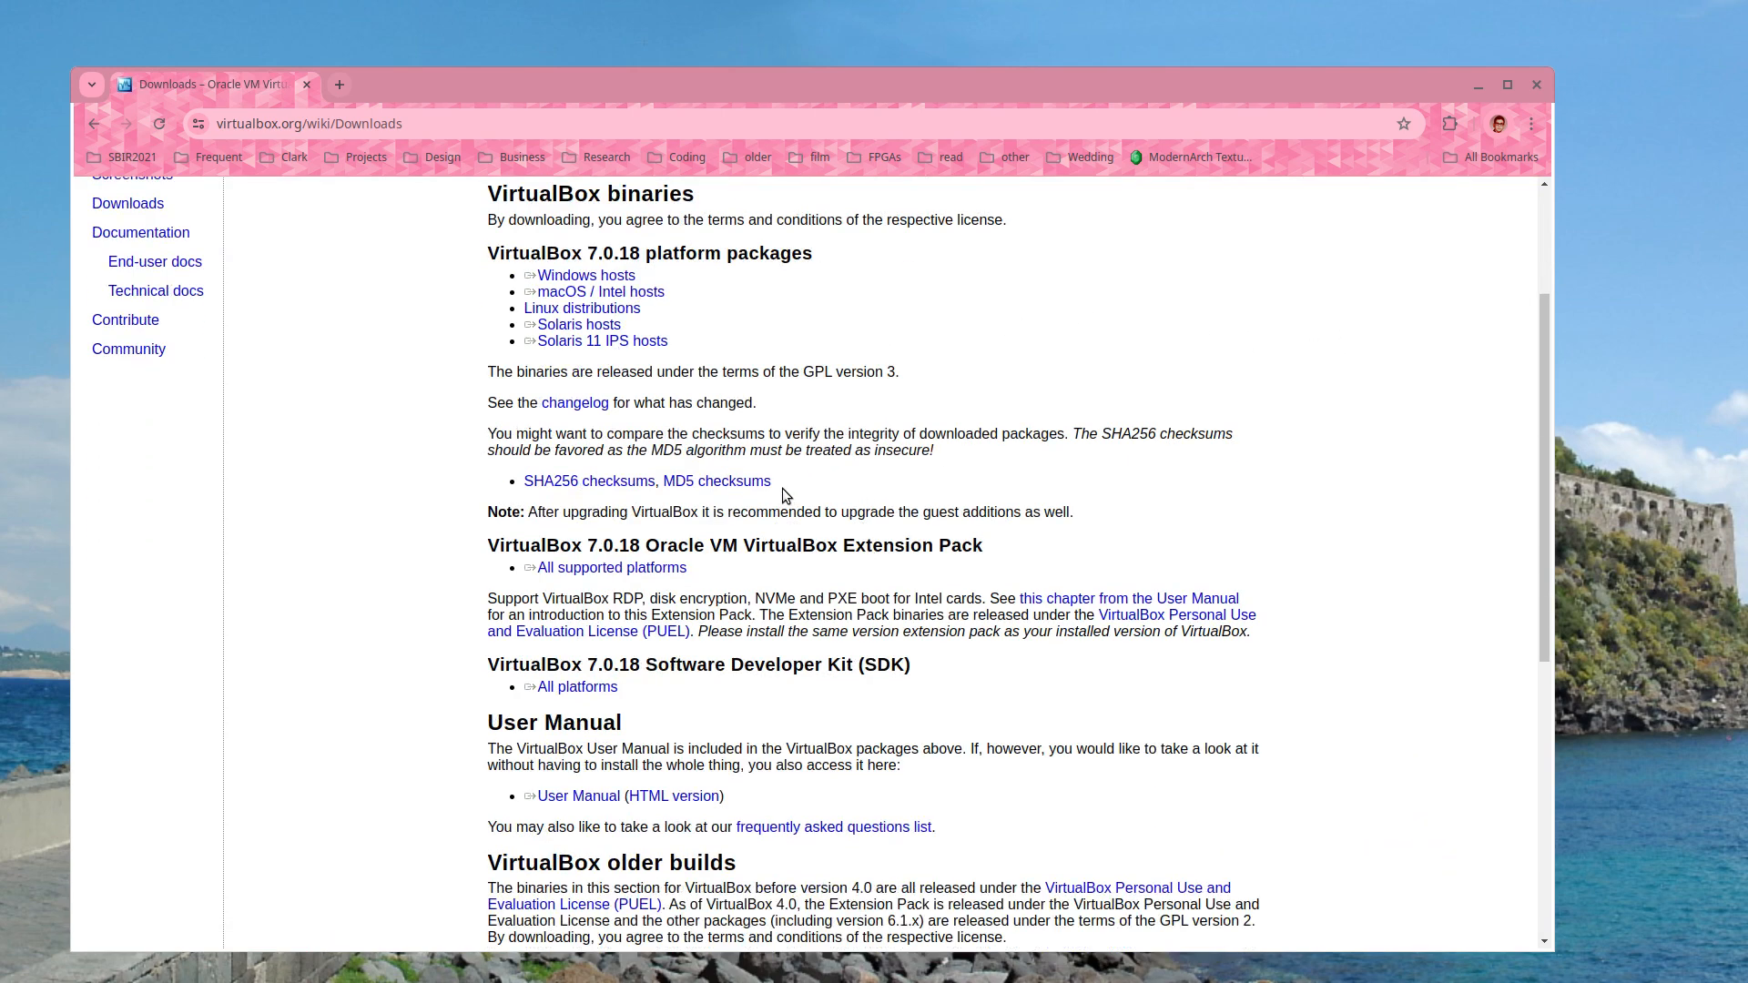
{"action": "scroll", "coordinate": [785, 492], "scroll_direction": "down", "scroll_amount": 4}
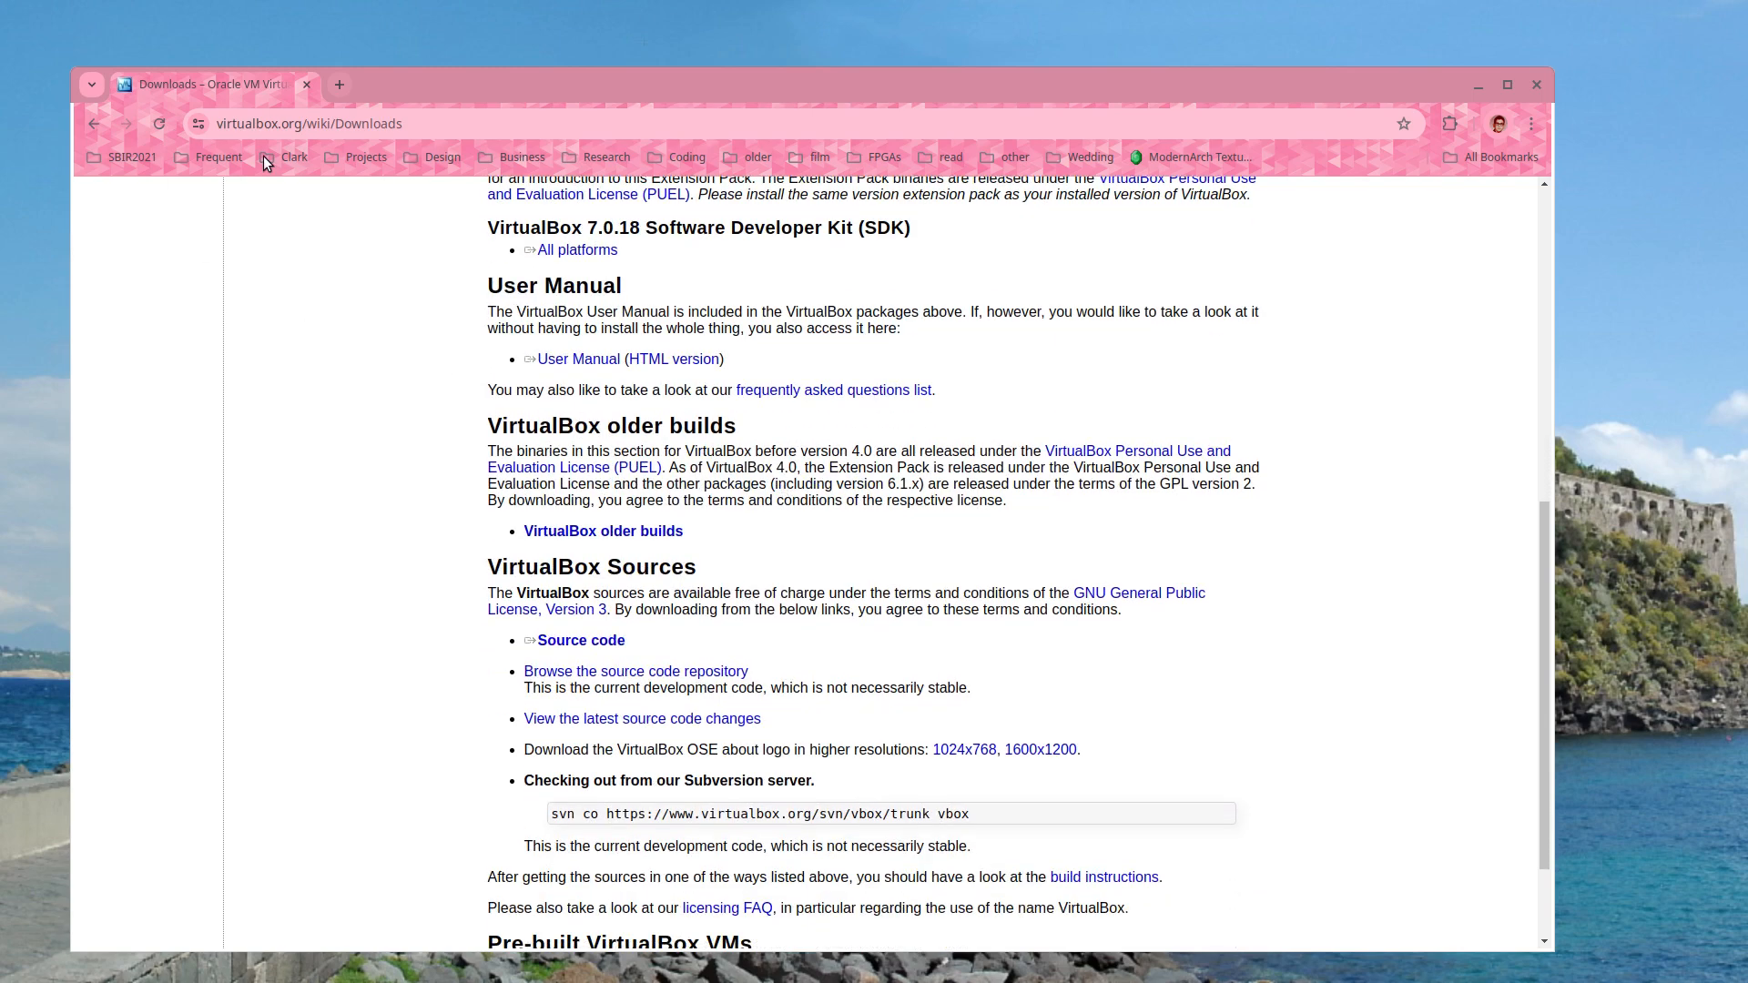
{"action": "scroll", "coordinate": [800, 392], "scroll_direction": "down", "scroll_amount": 2}
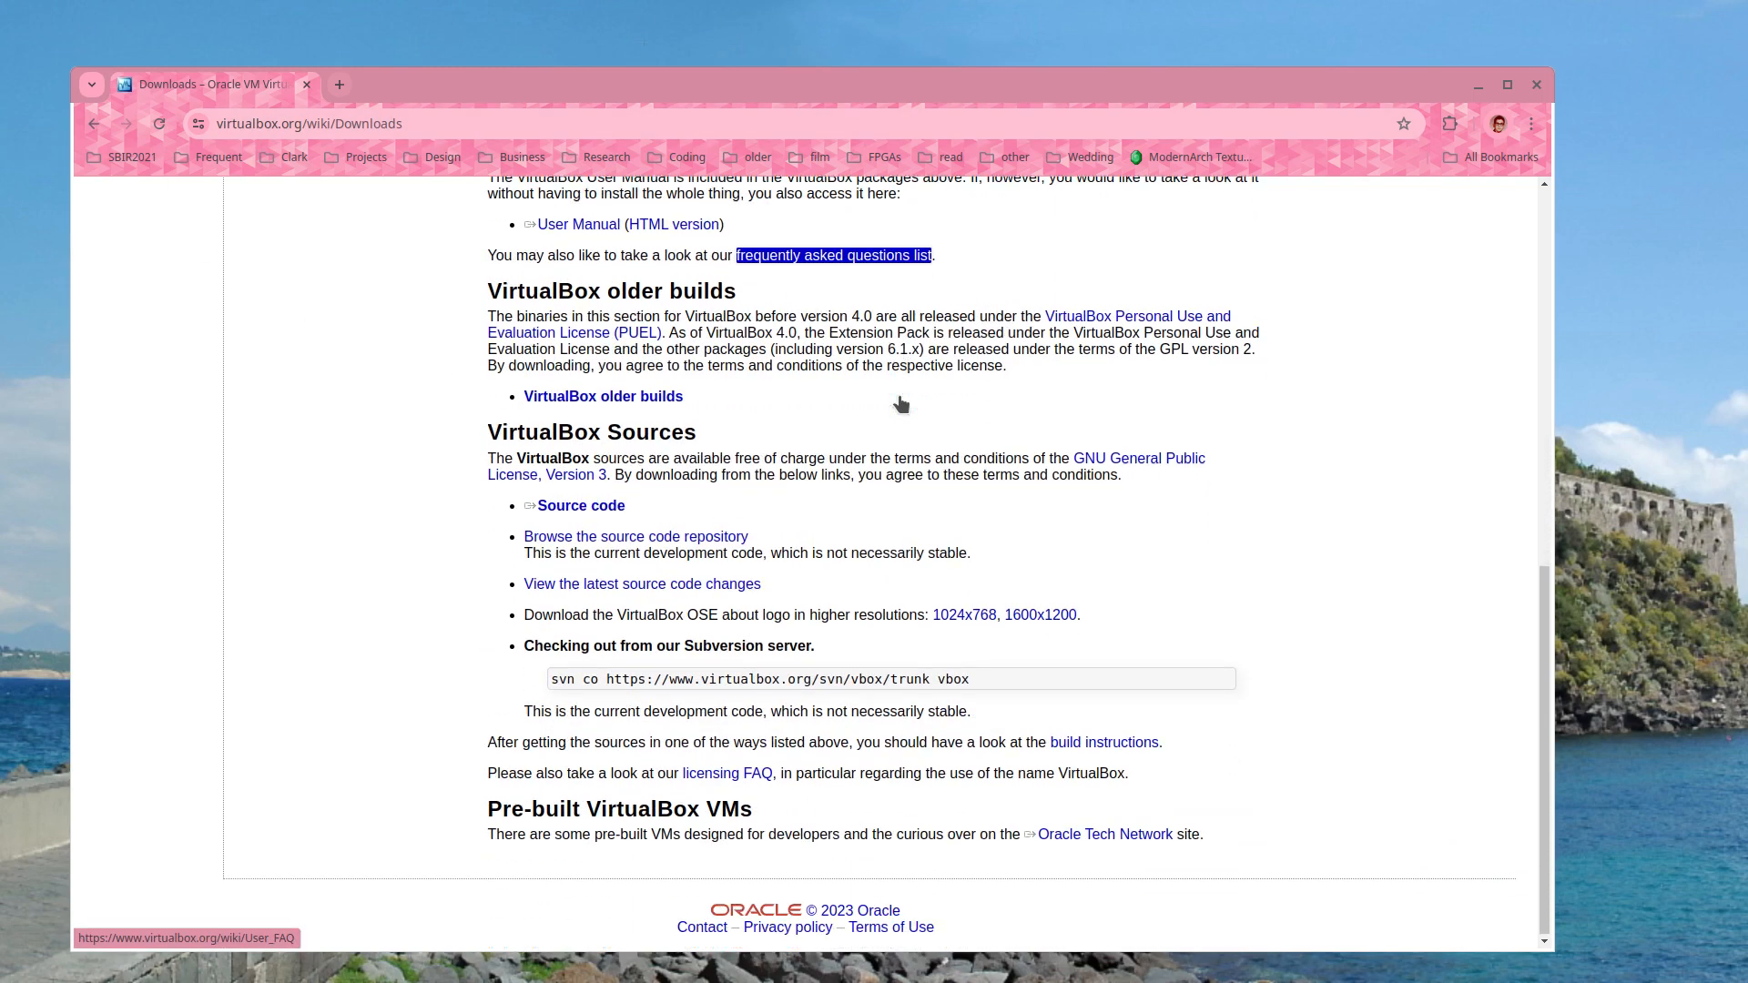
{"action": "left_click", "coordinate": [592, 395]}
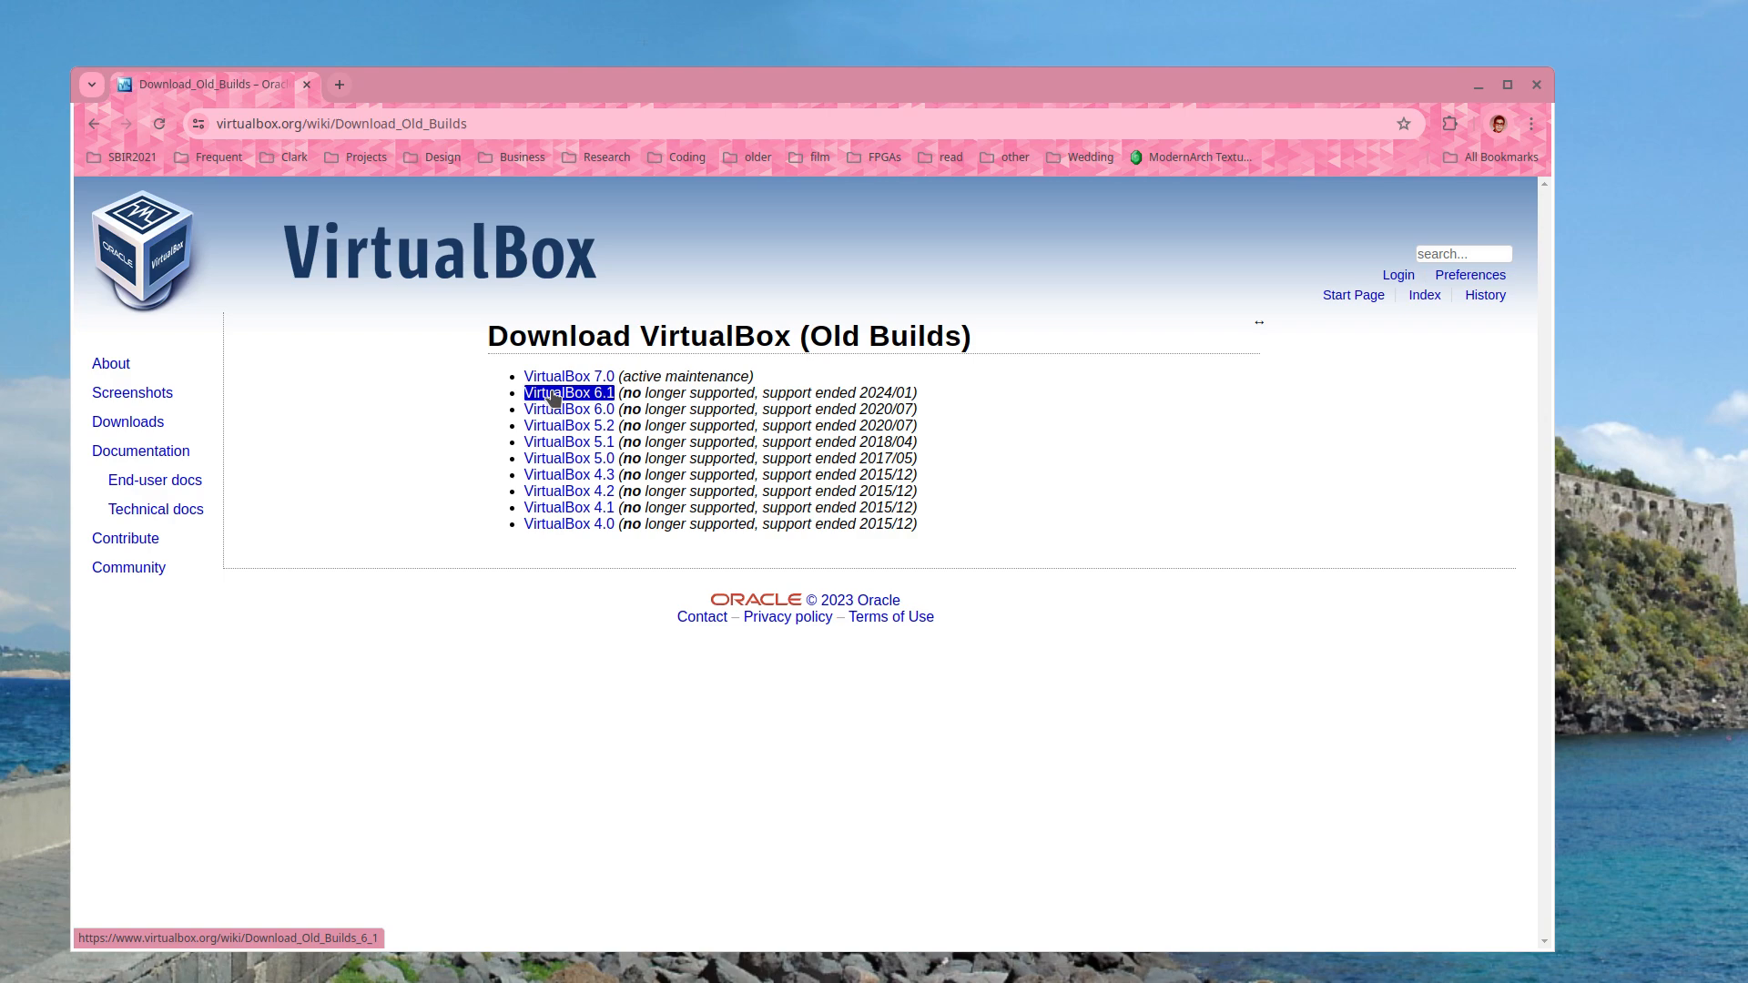
{"action": "left_click", "coordinate": [553, 398]}
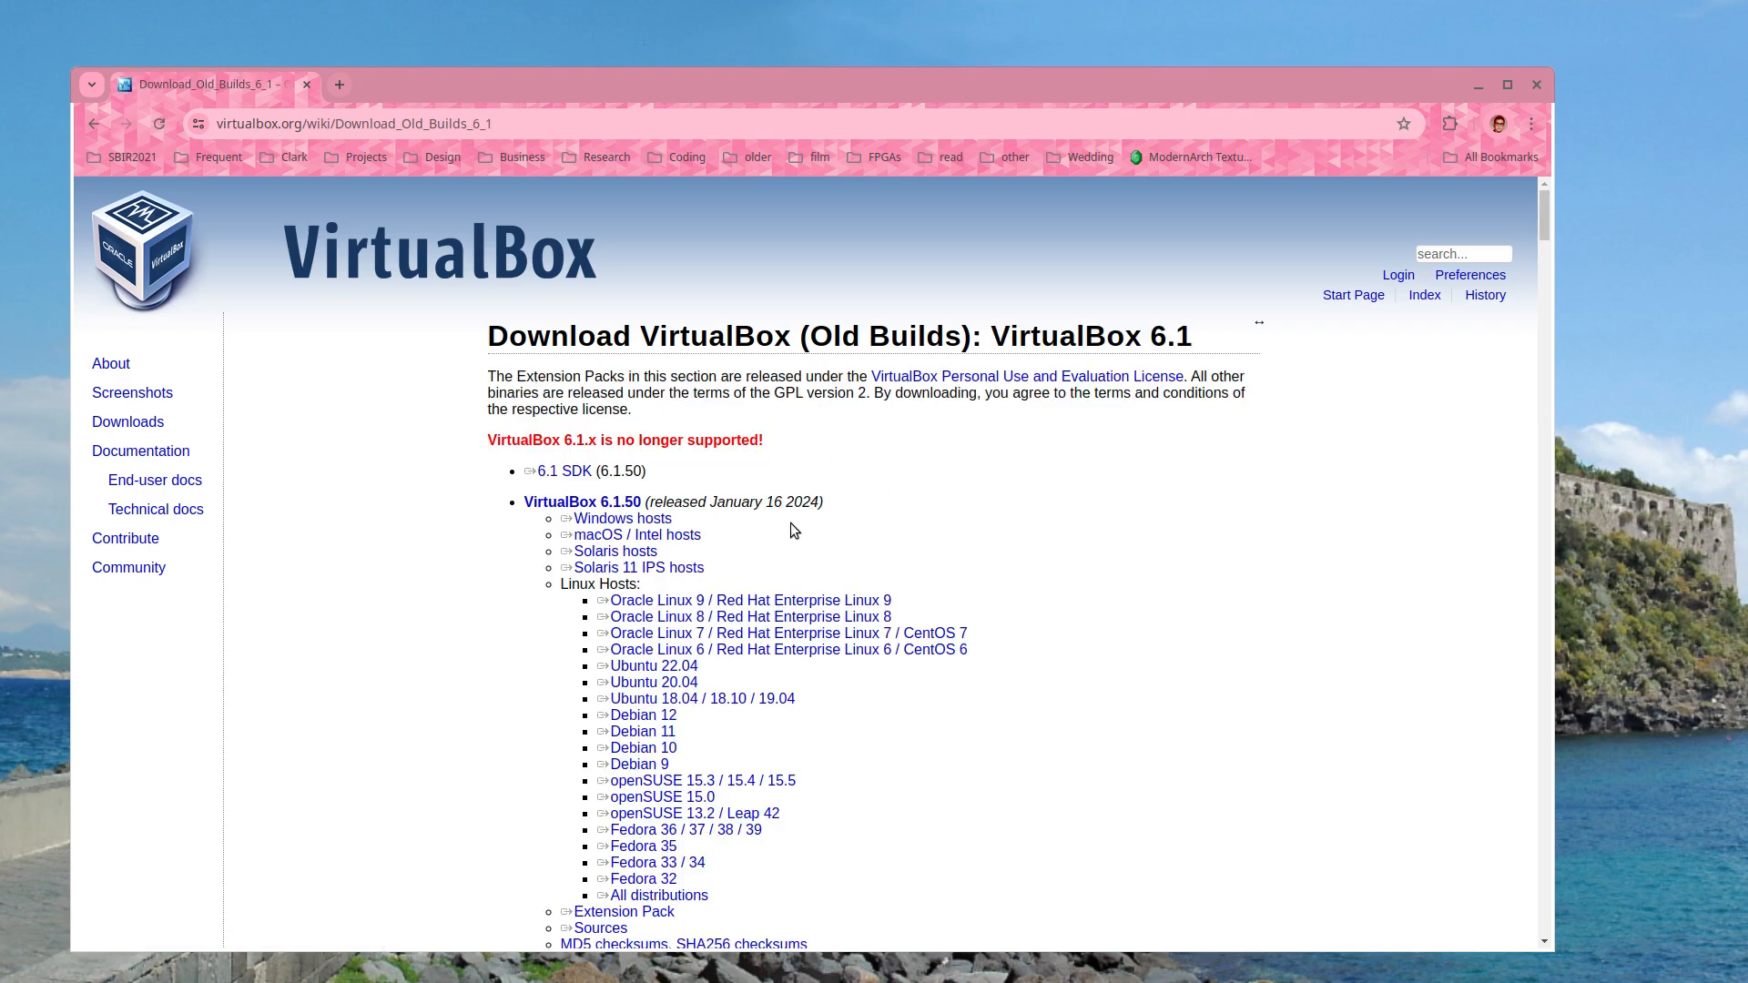
{"action": "scroll", "coordinate": [637, 638], "scroll_direction": "down", "scroll_amount": 3}
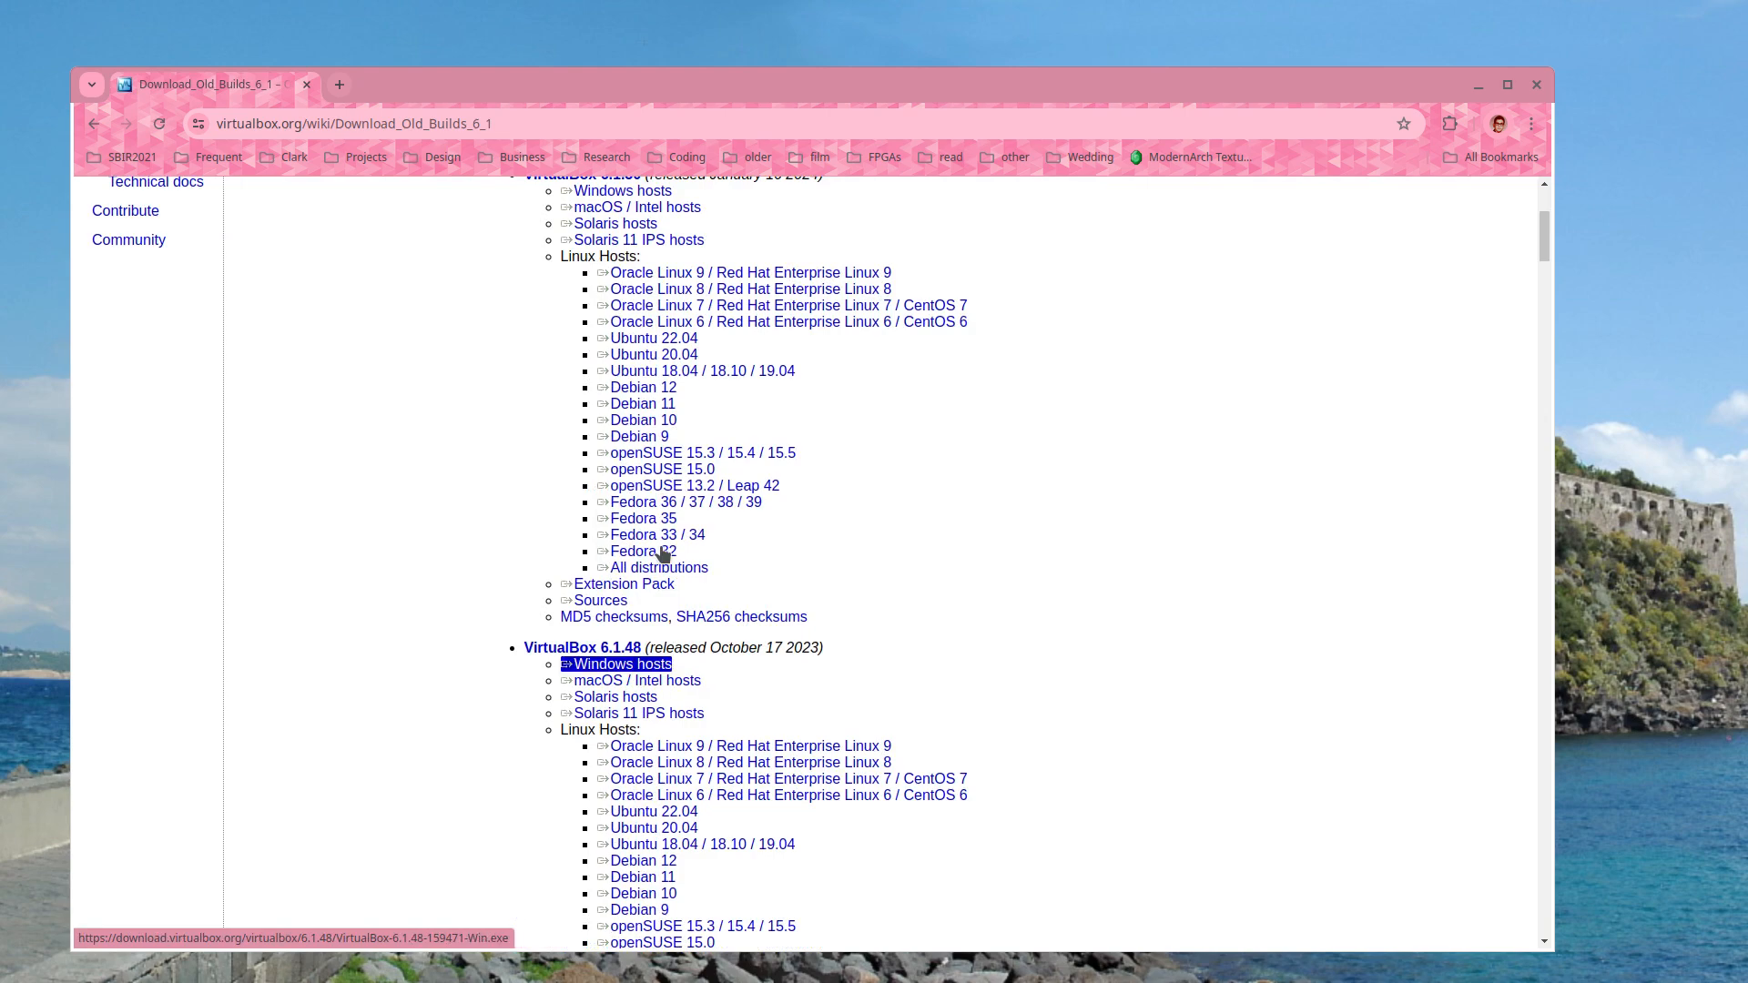
{"action": "scroll", "coordinate": [821, 490], "scroll_direction": "up", "scroll_amount": 3}
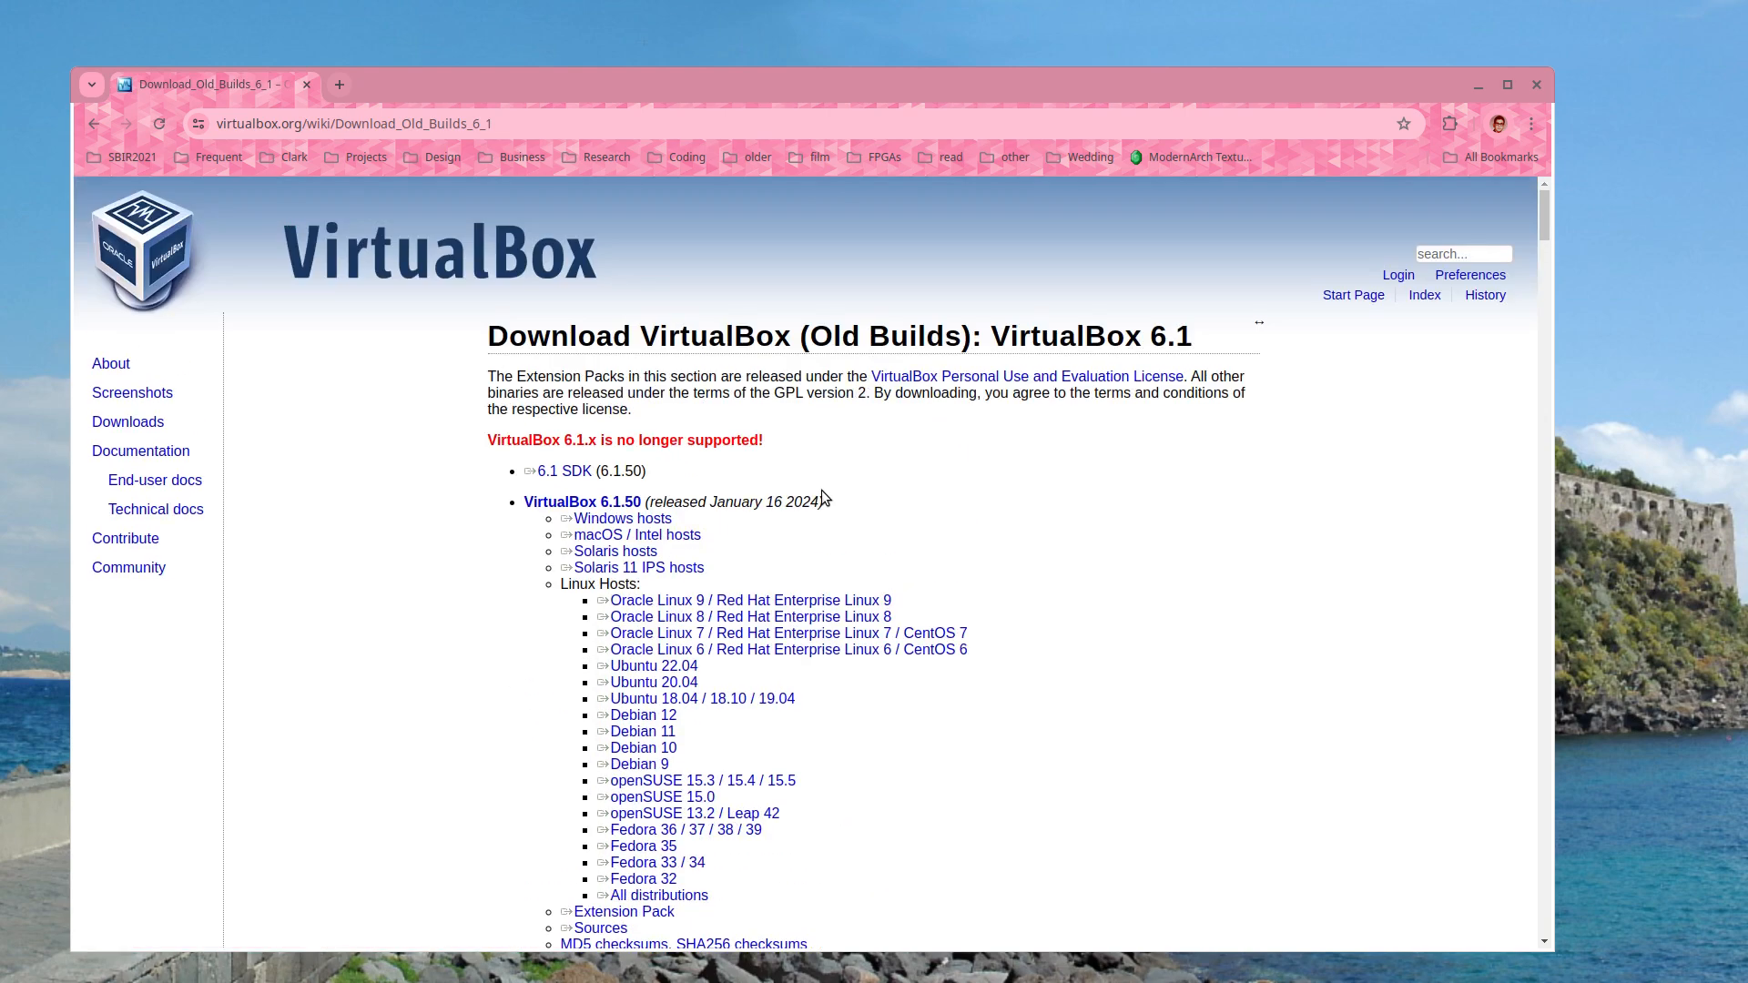
{"action": "left_click", "coordinate": [1540, 83]}
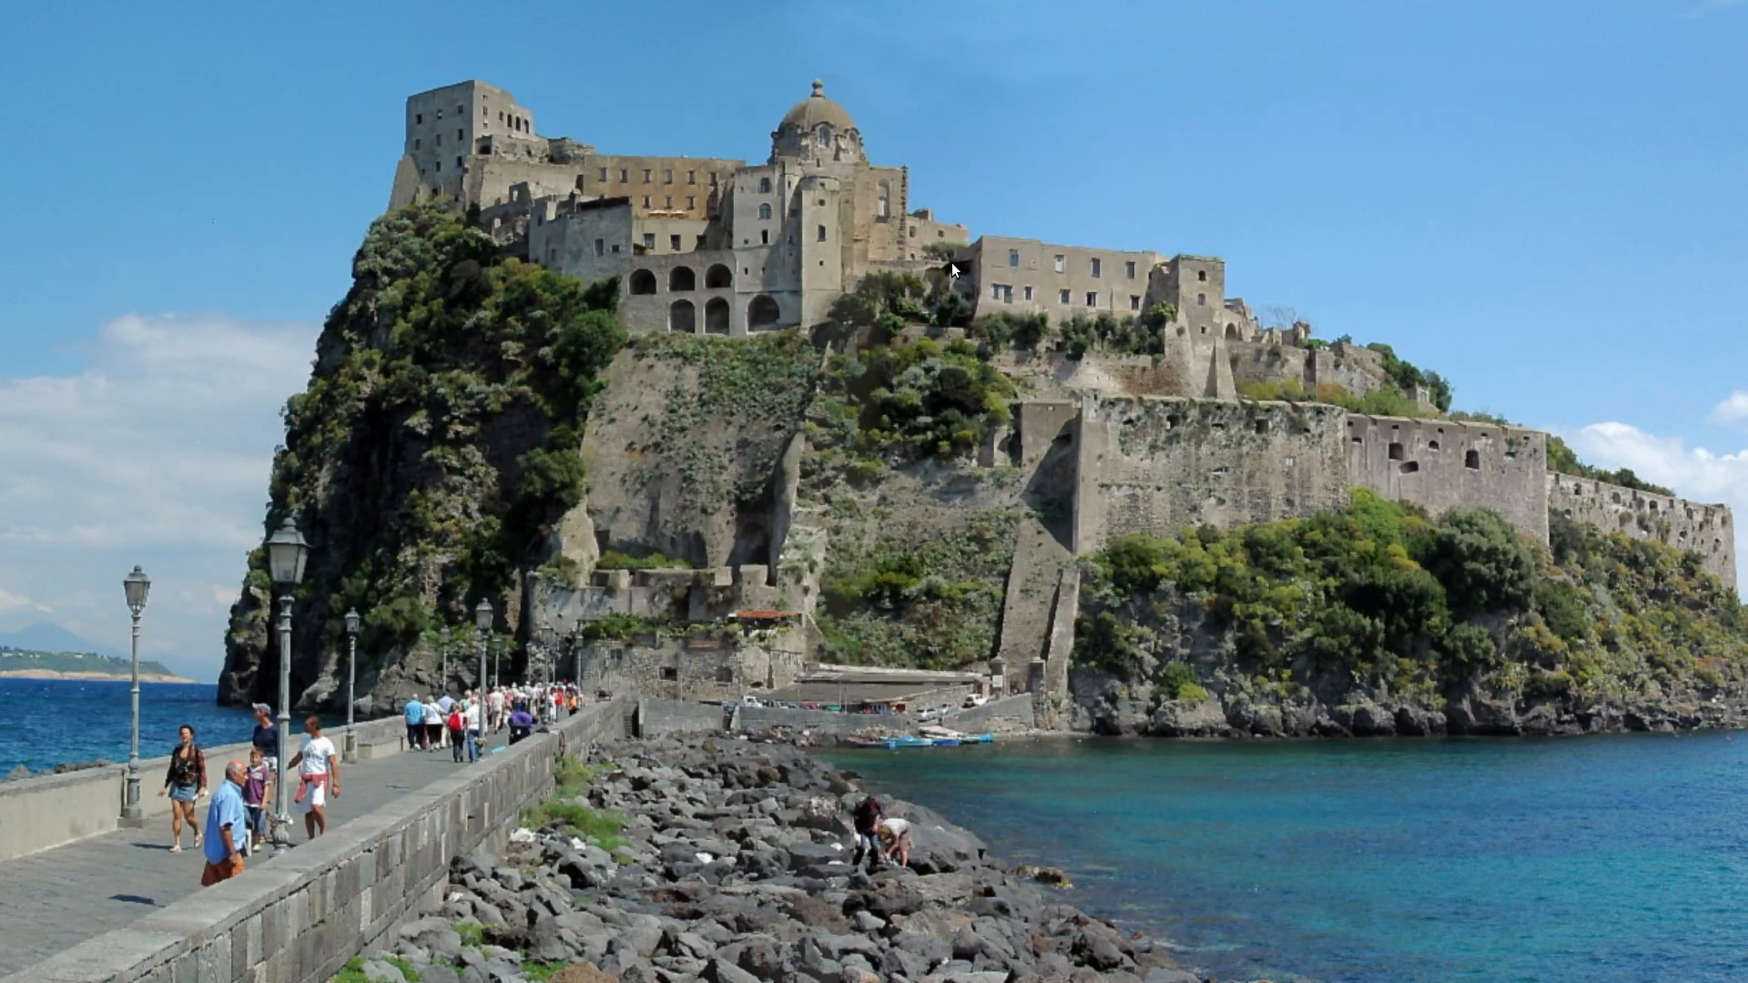
- Launch Oracle VM VirtualBox by searching 'virtu' in Application Finder
{"action": "key", "text": "alt+F3"}
{"action": "type", "text": "virtu"}
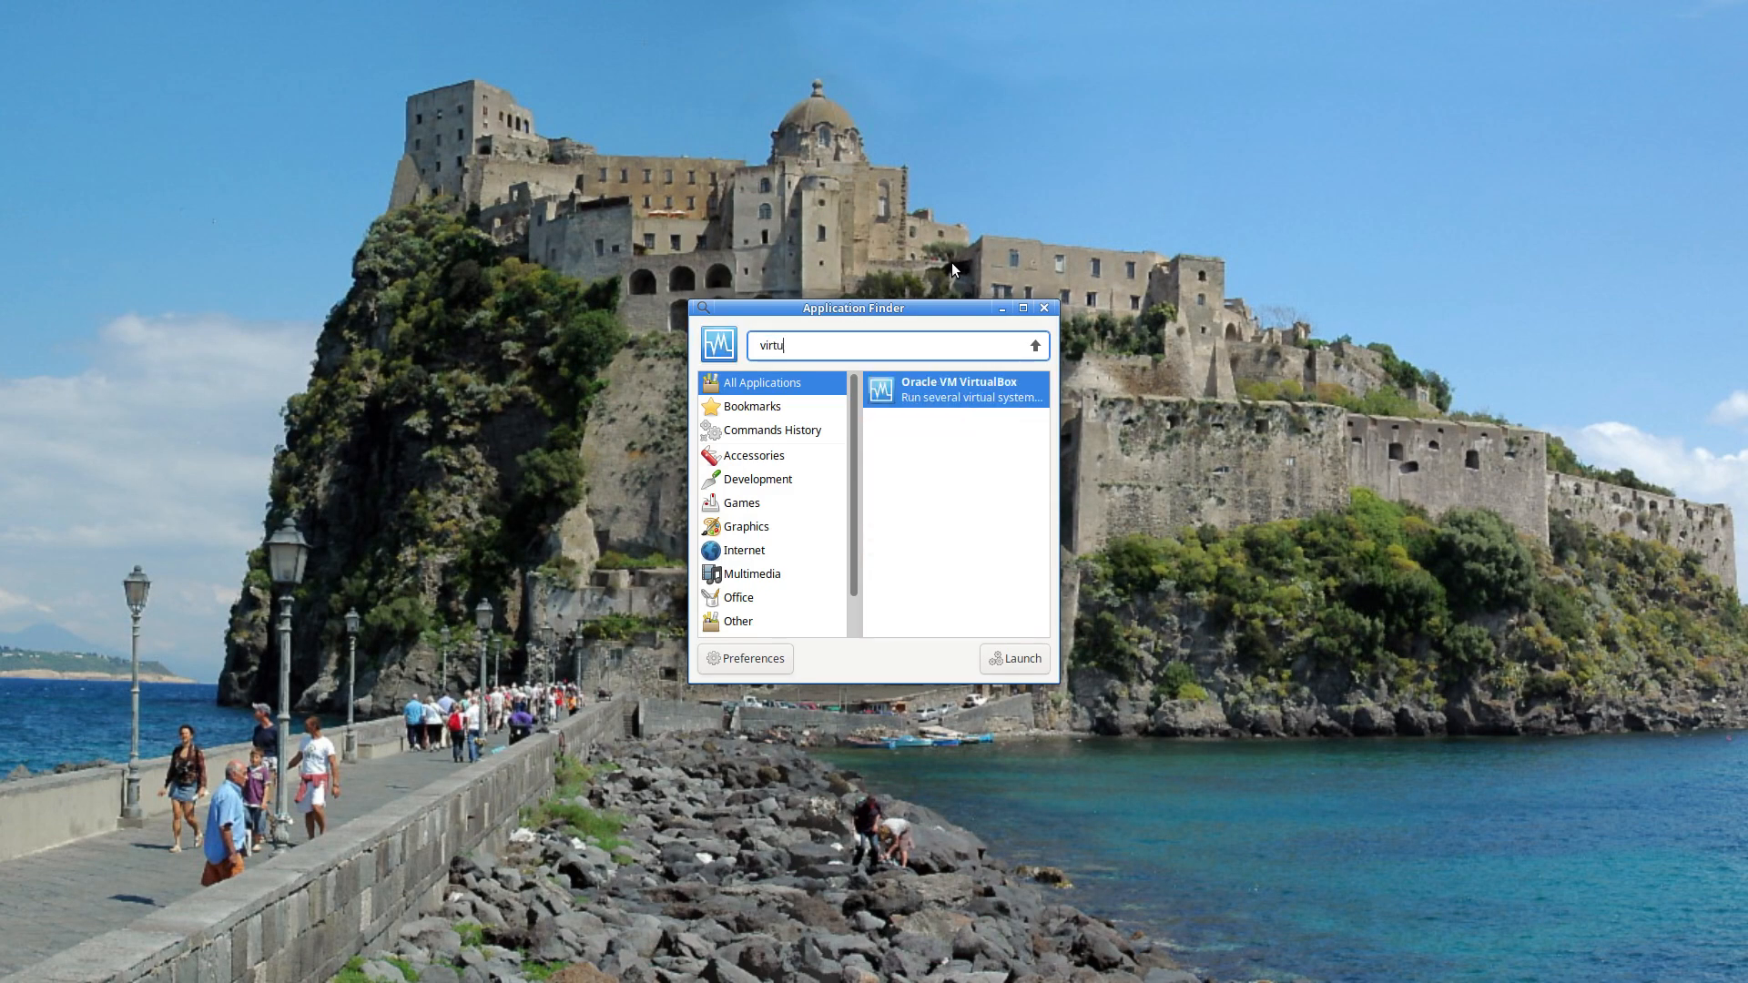
{"action": "key", "text": "Return"}
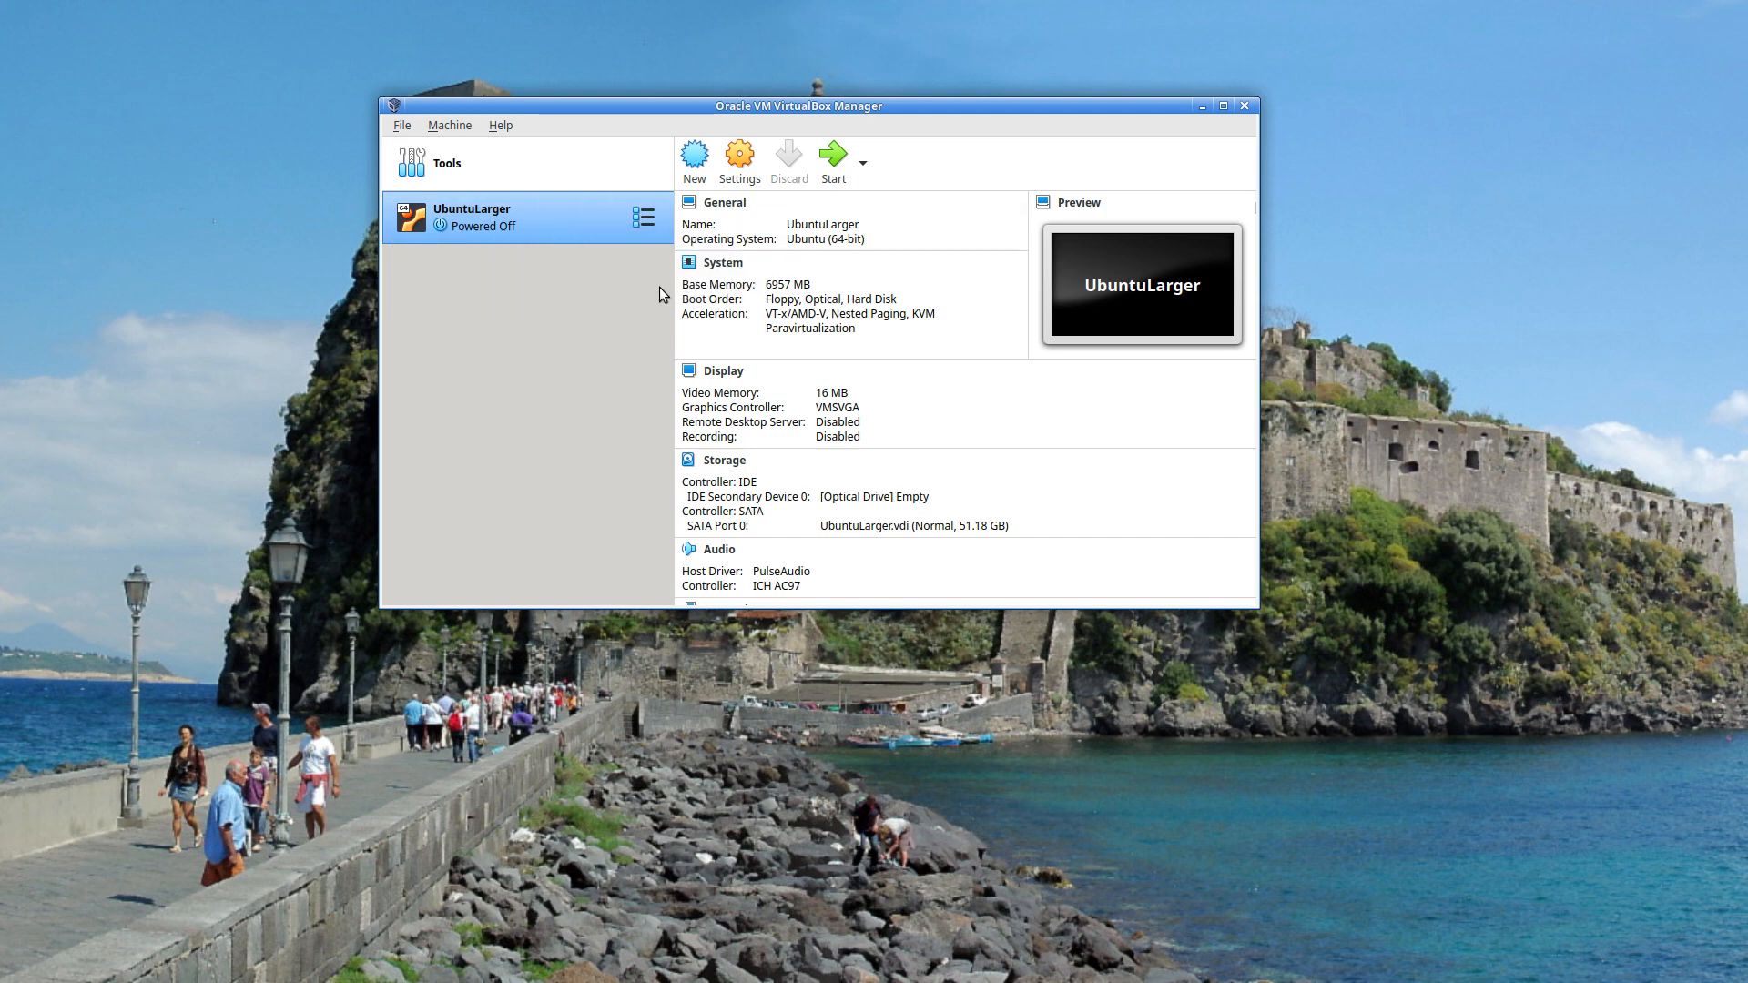
- Start a new virtual machine named LinuxDemo with 6780 MB of memory
{"action": "left_click", "coordinate": [692, 159]}
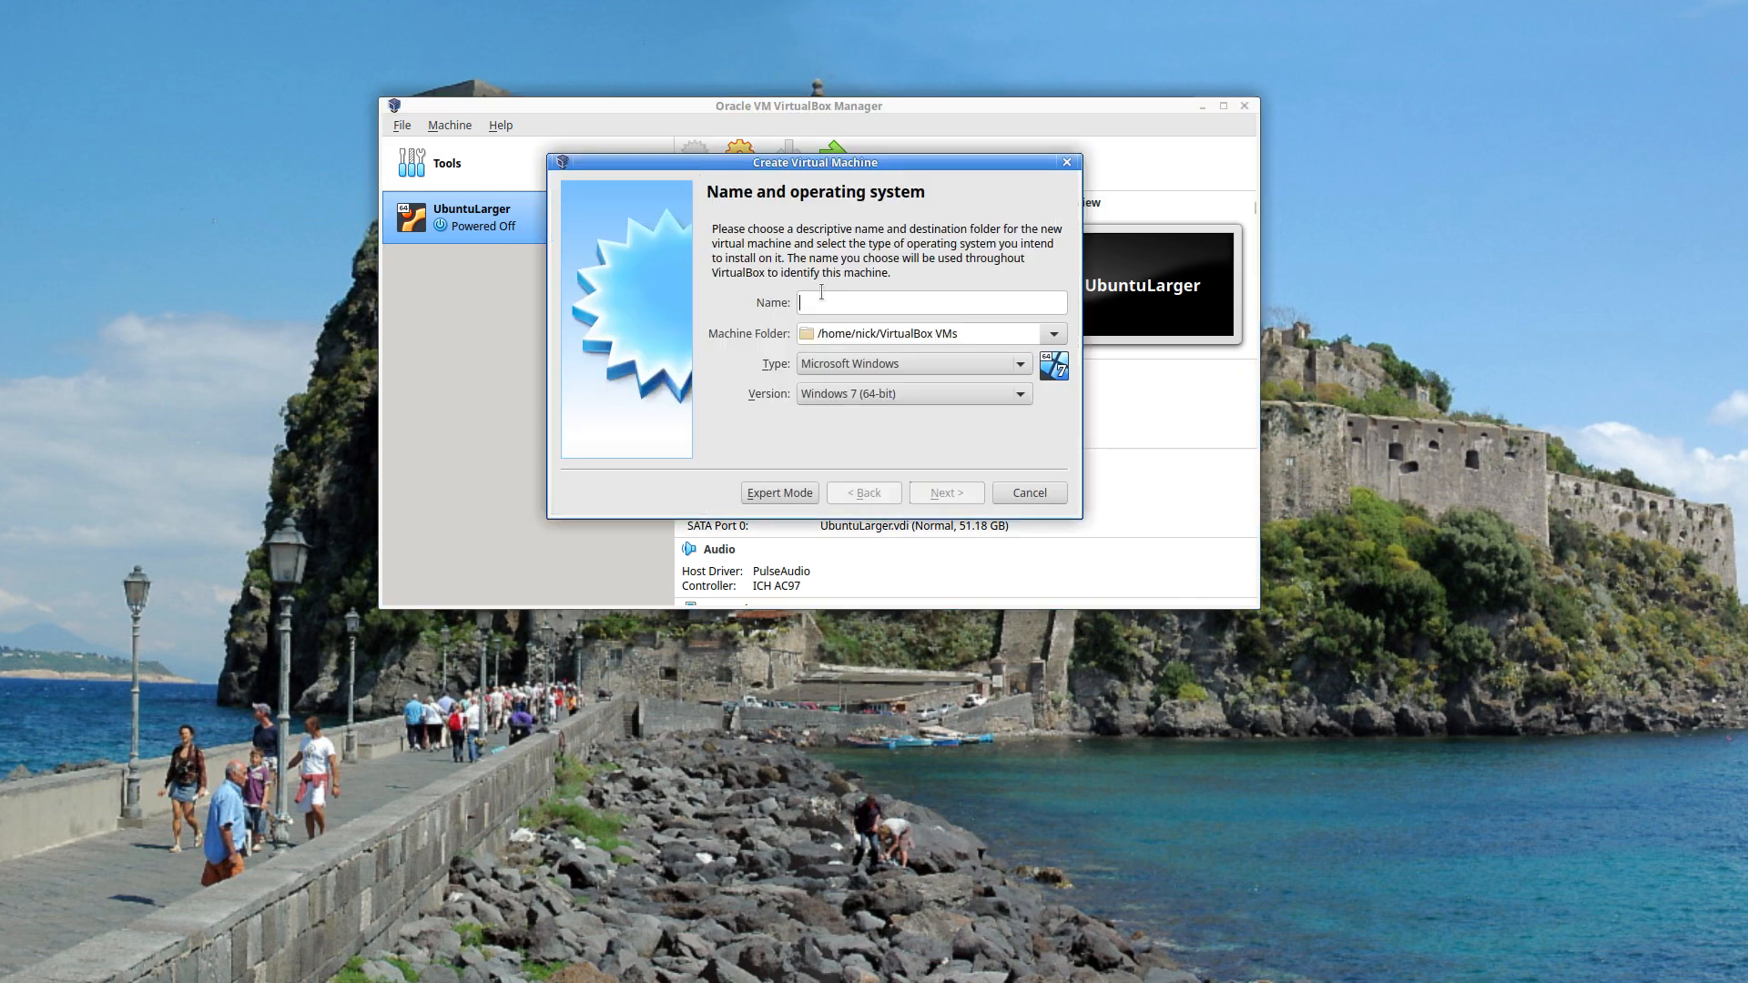
{"action": "type", "text": "LinuxDemo"}
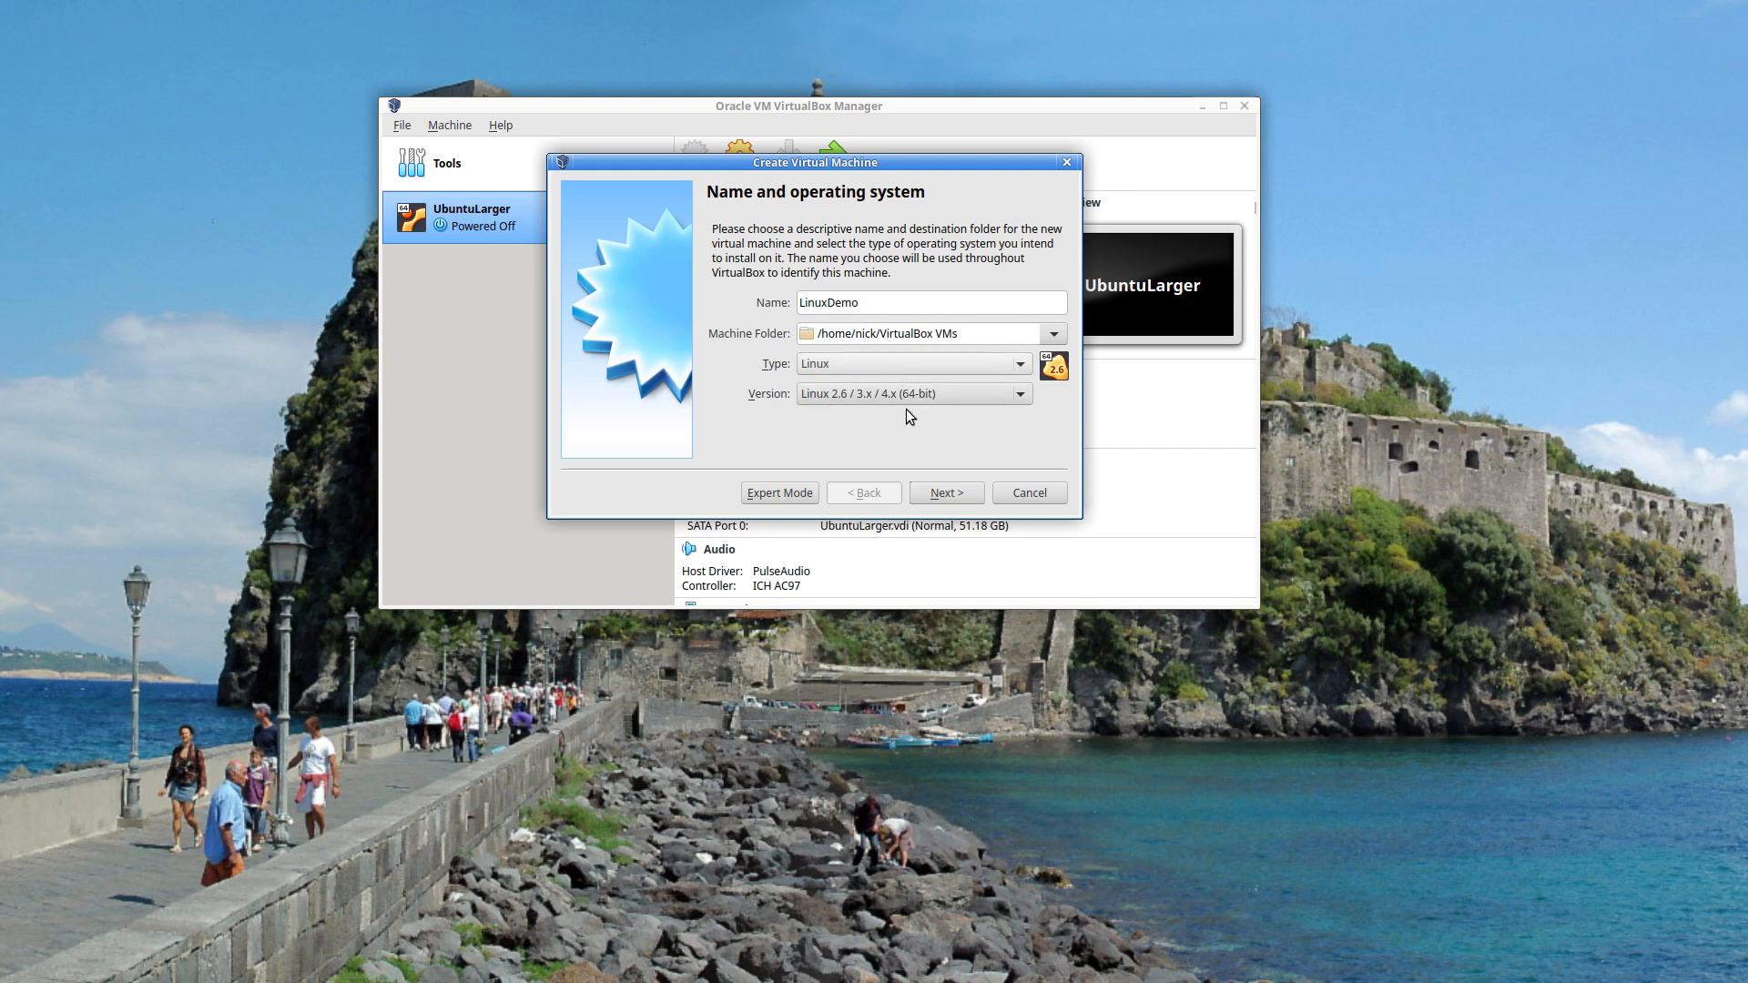
{"action": "left_click", "coordinate": [947, 493]}
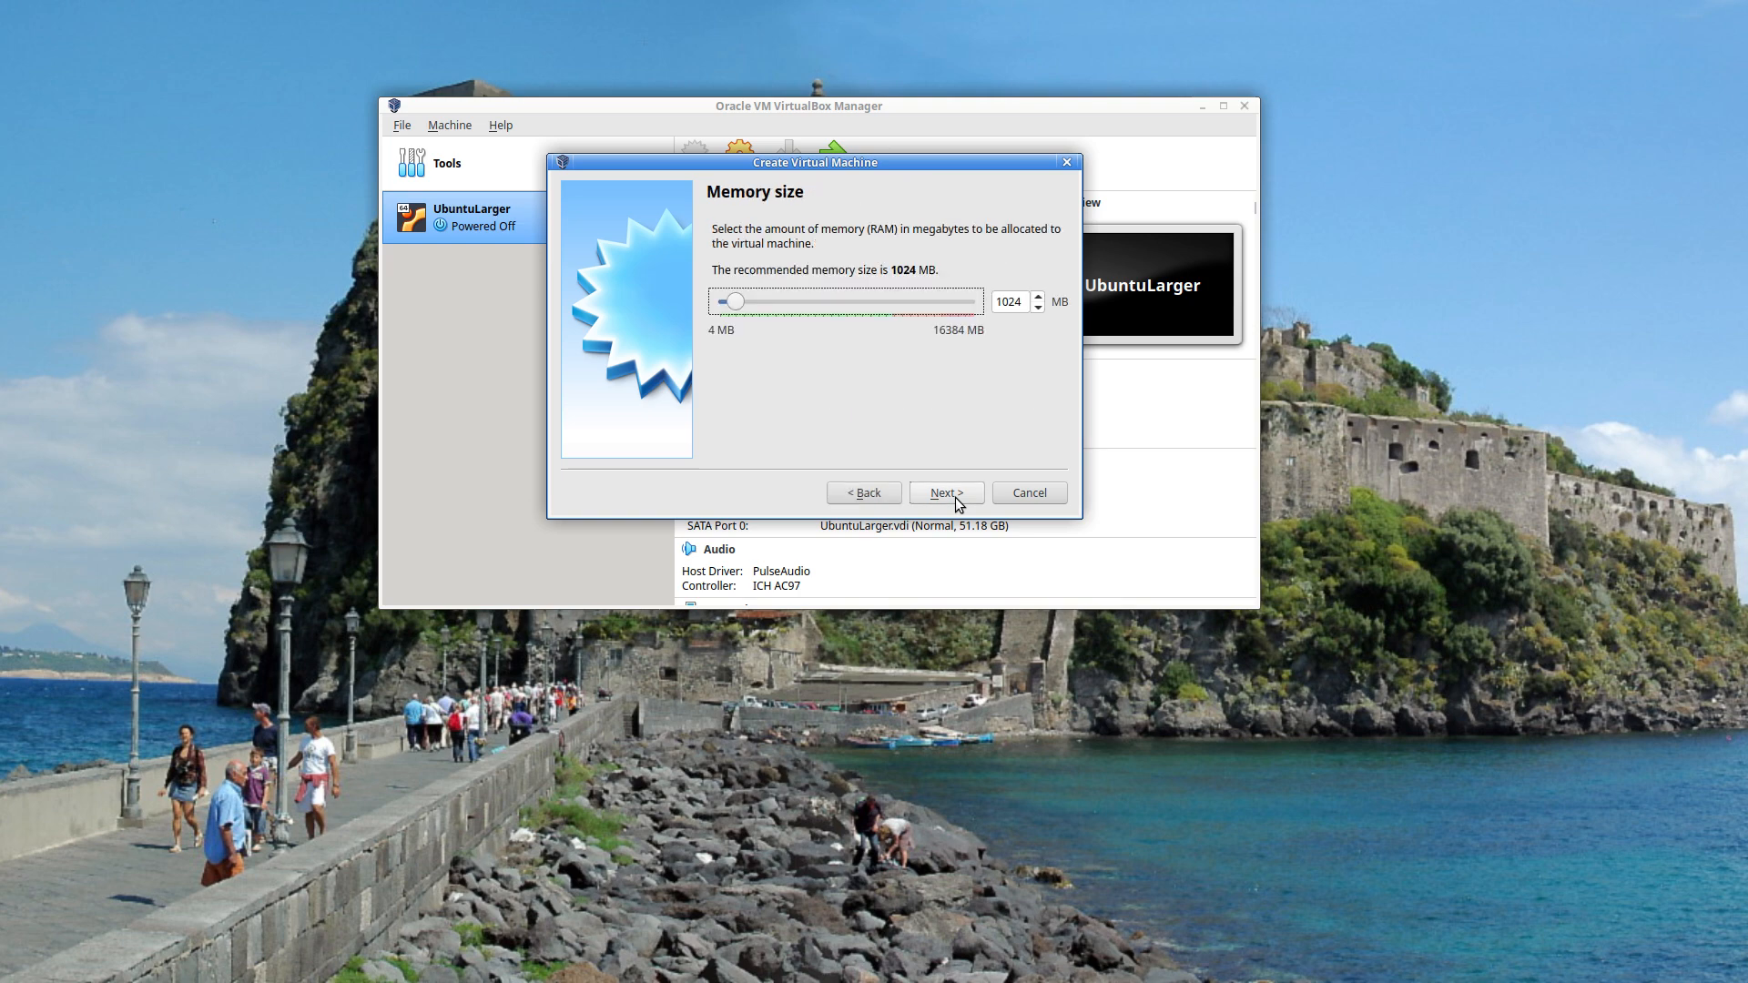
{"action": "left_click_drag", "start_coordinate": [734, 302], "coordinate": [827, 307]}
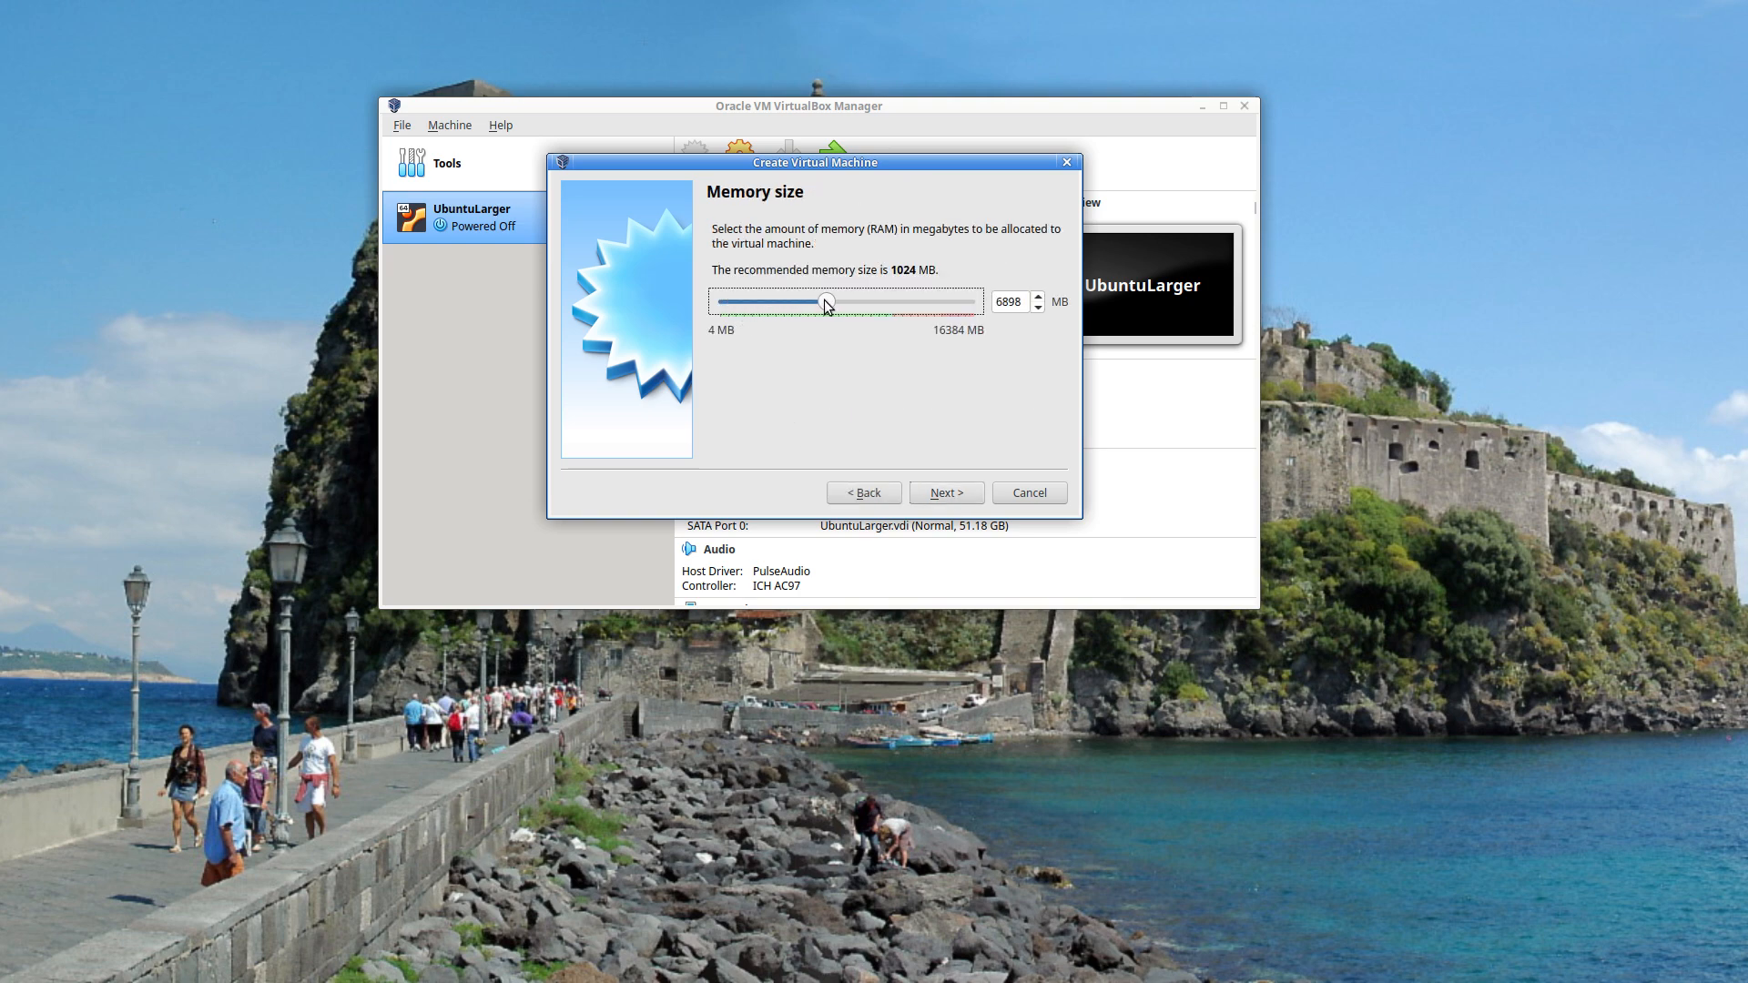
{"action": "left_click", "coordinate": [934, 494]}
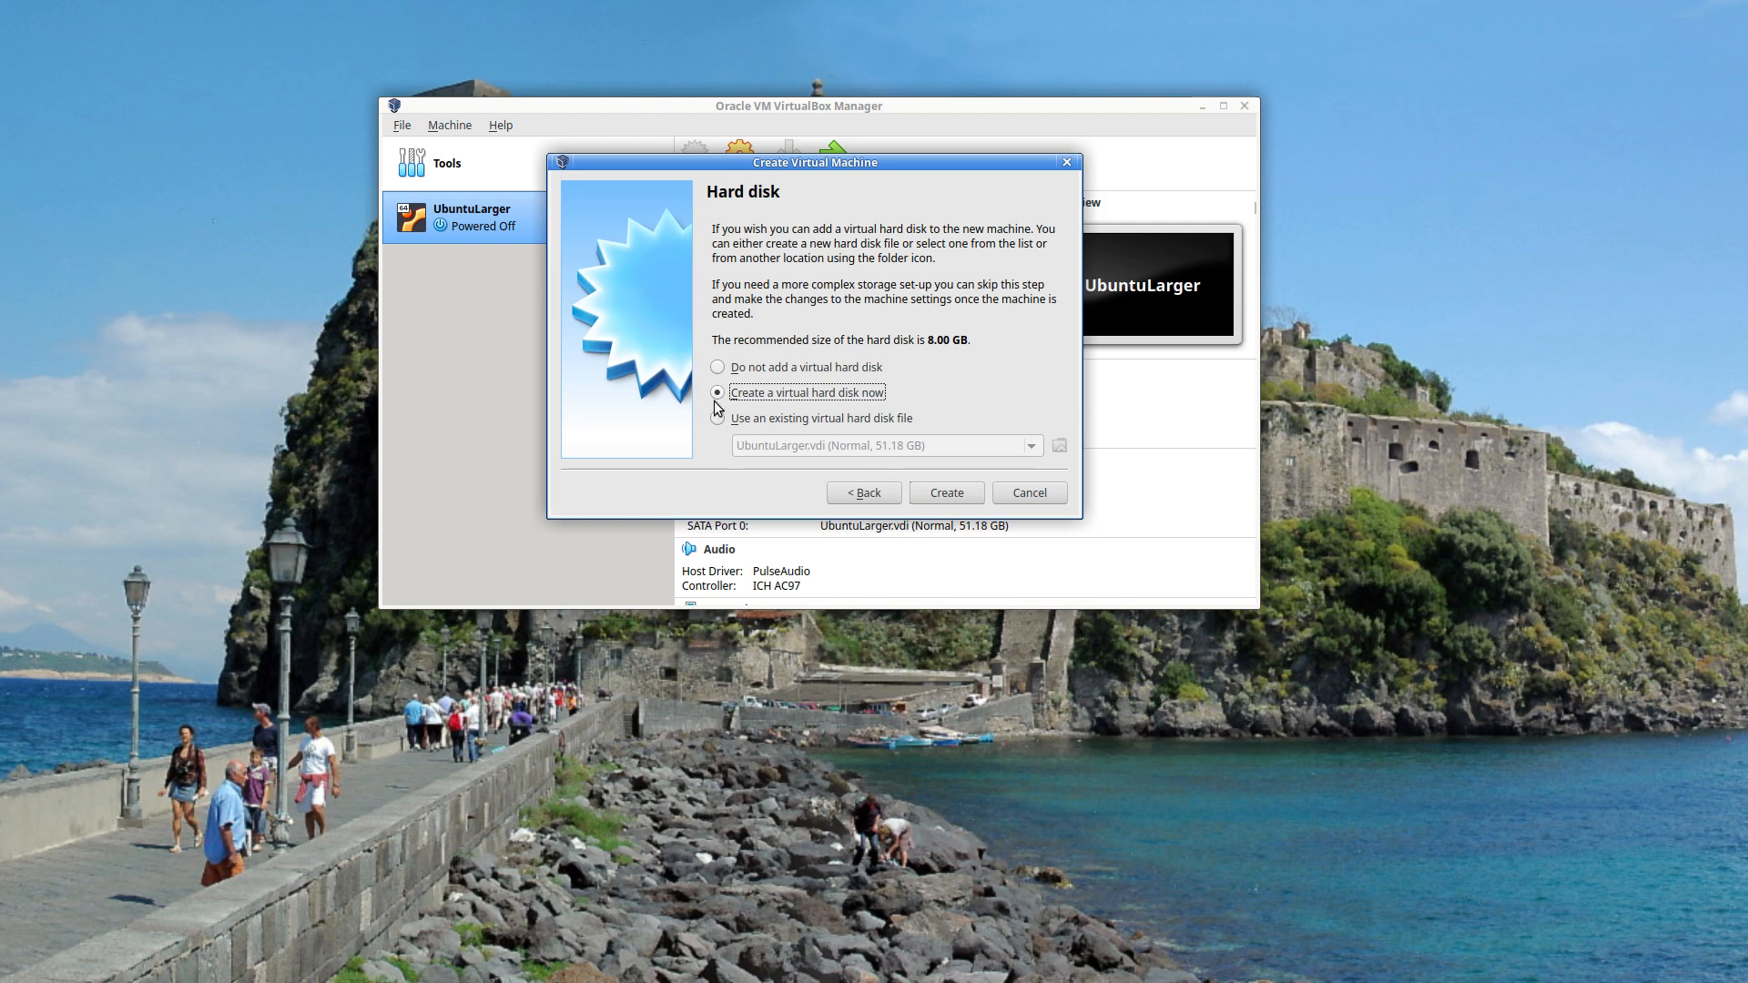
- Give LinuxDemo a new 23.89 GB VDI hard disk and finish creating it
{"action": "left_click", "coordinate": [941, 493]}
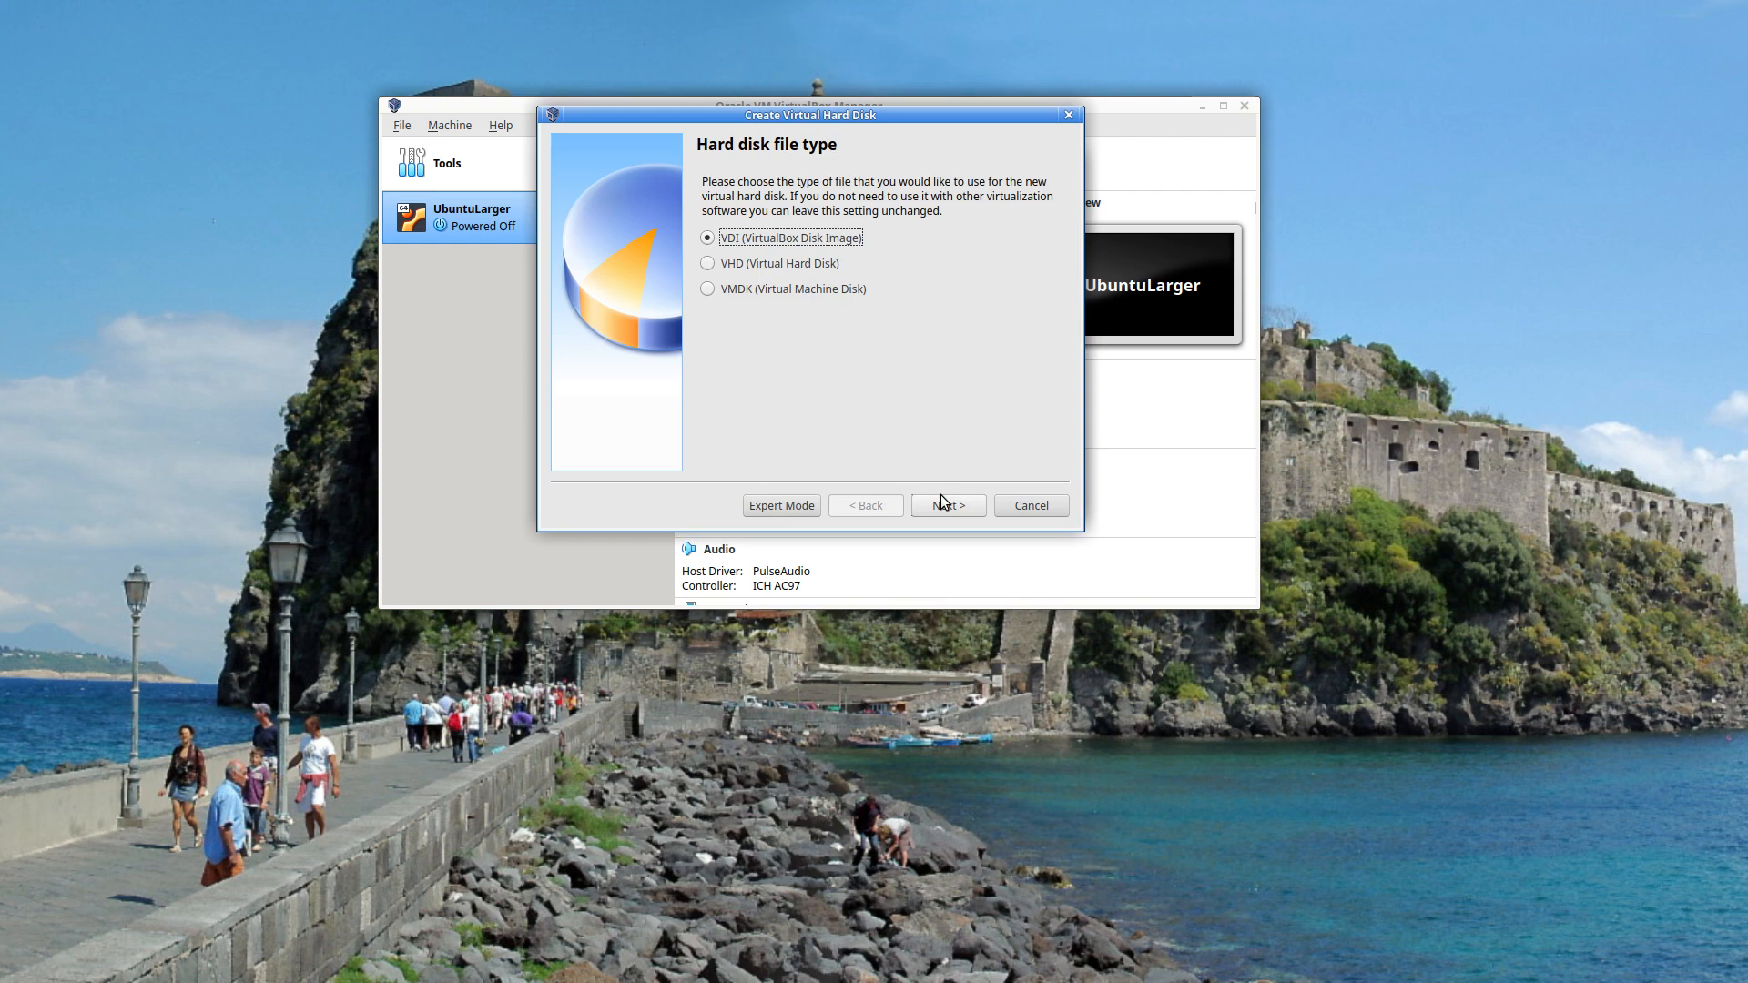
{"action": "left_click", "coordinate": [941, 499]}
{"action": "left_click", "coordinate": [948, 508]}
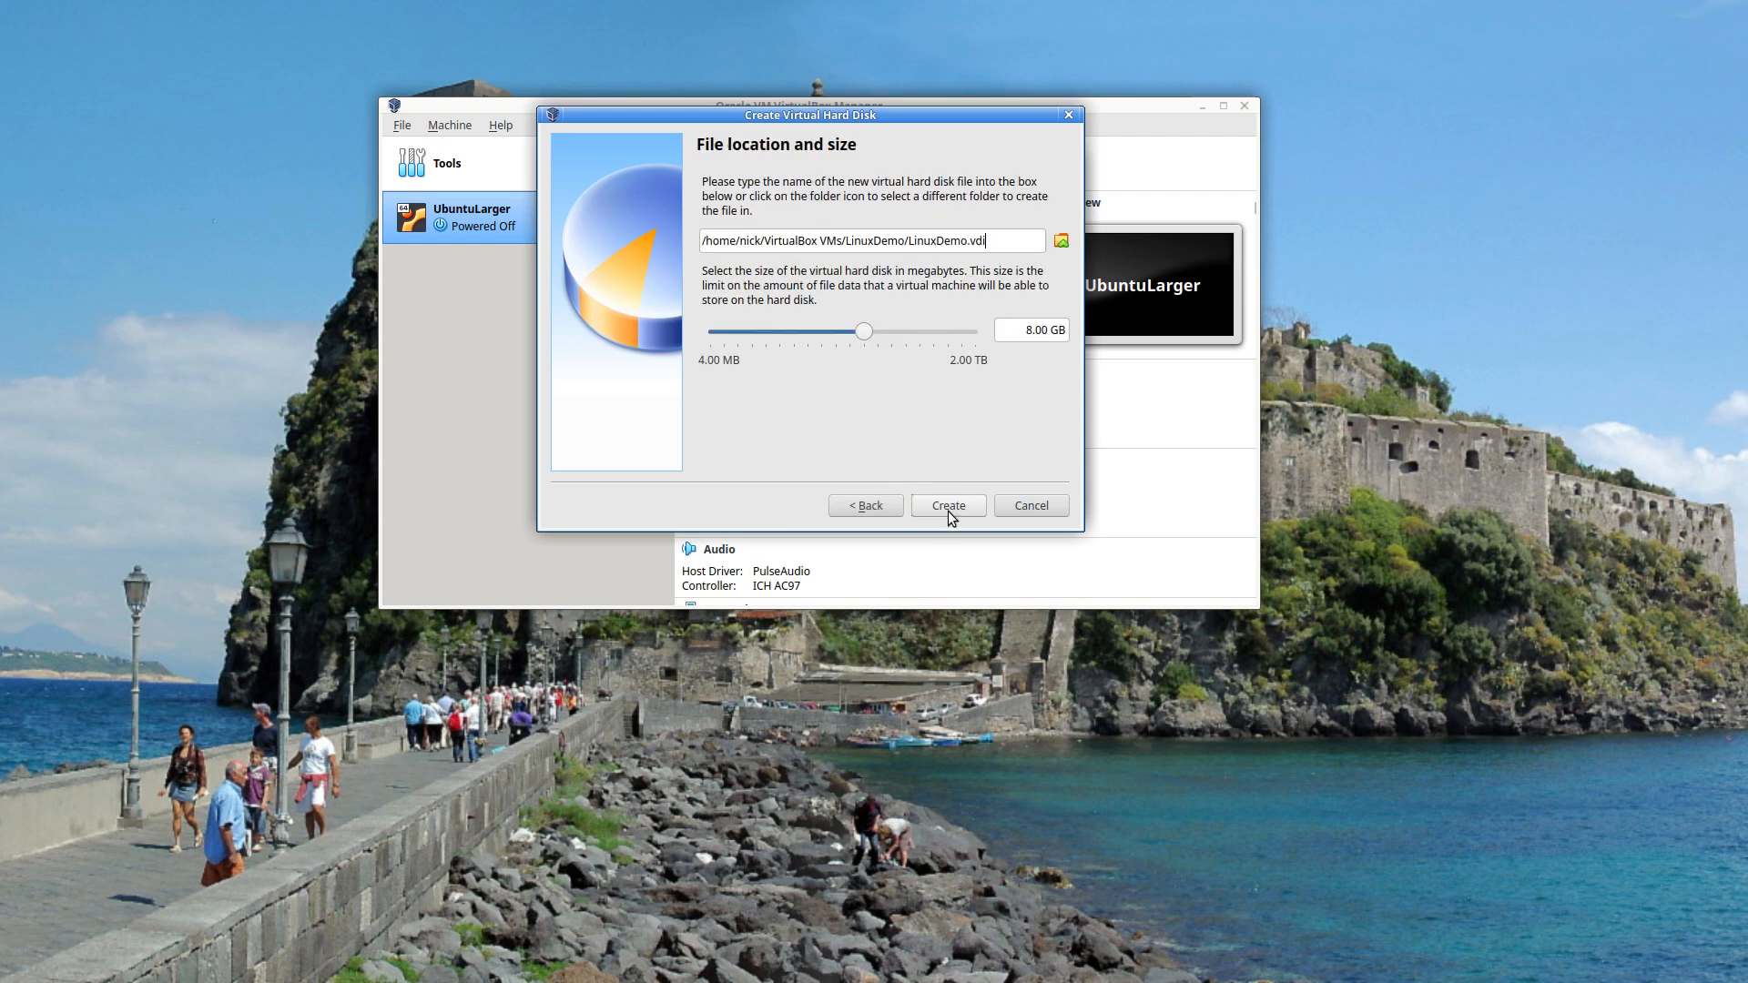
{"action": "left_click_drag", "start_coordinate": [871, 332], "coordinate": [888, 332]}
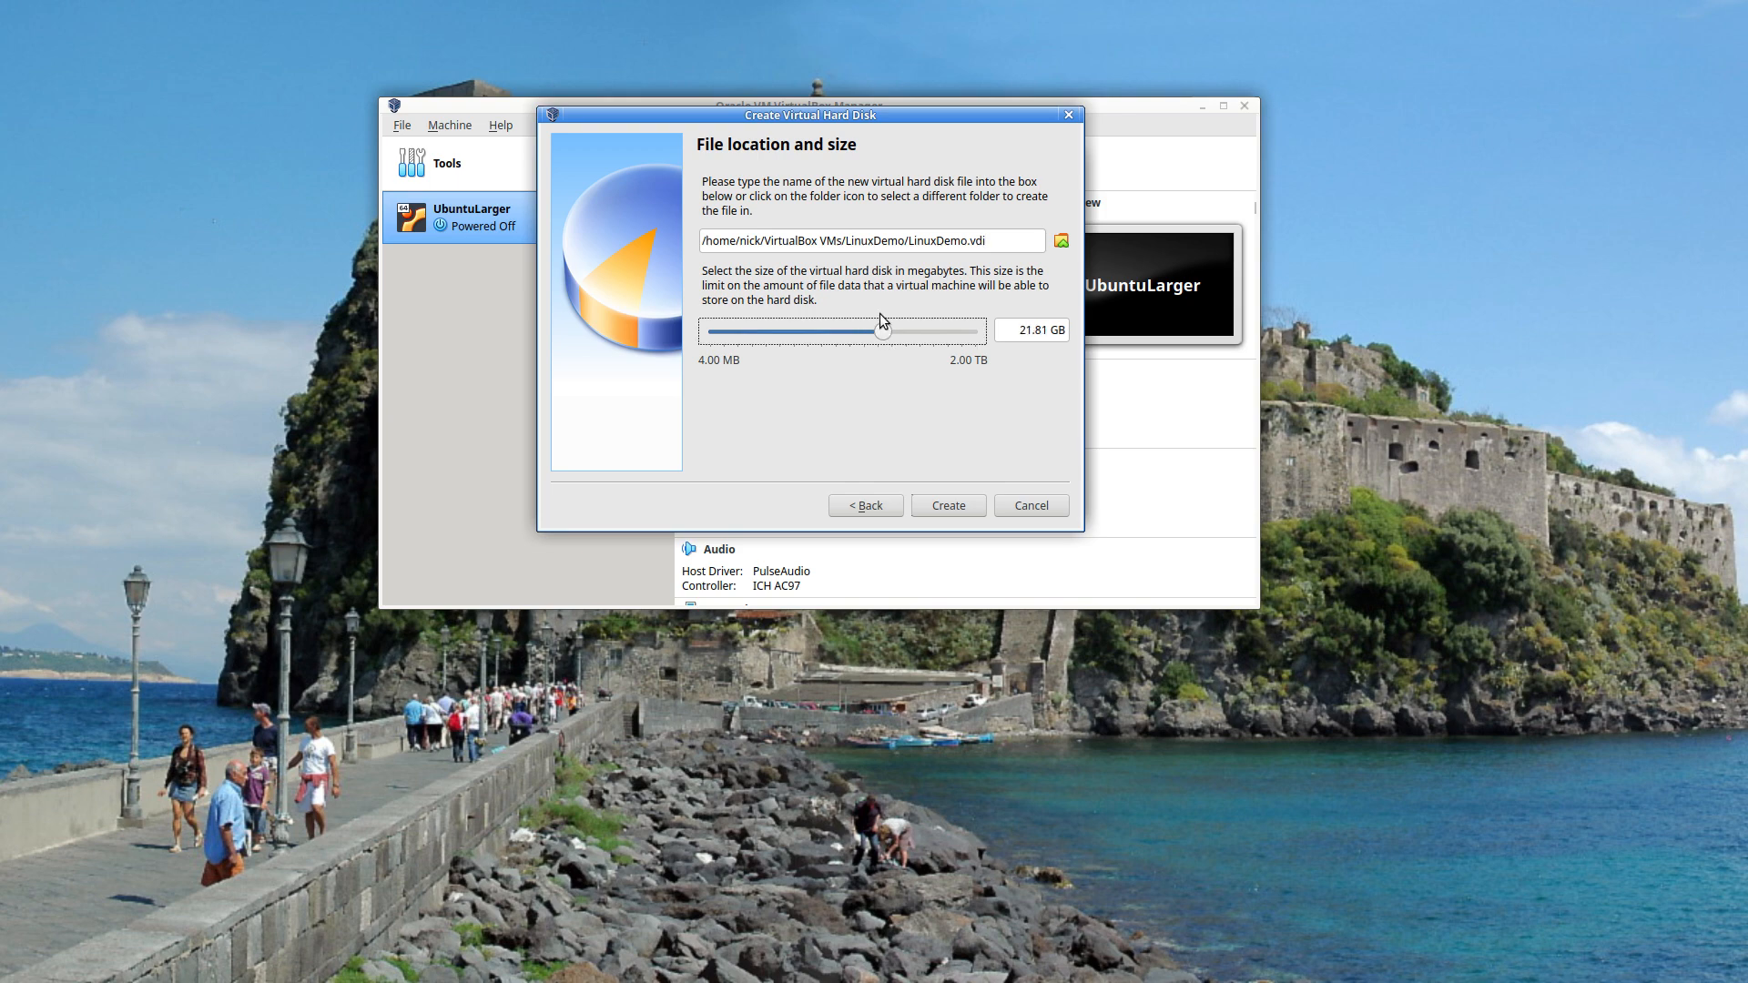
{"action": "left_click", "coordinate": [943, 500]}
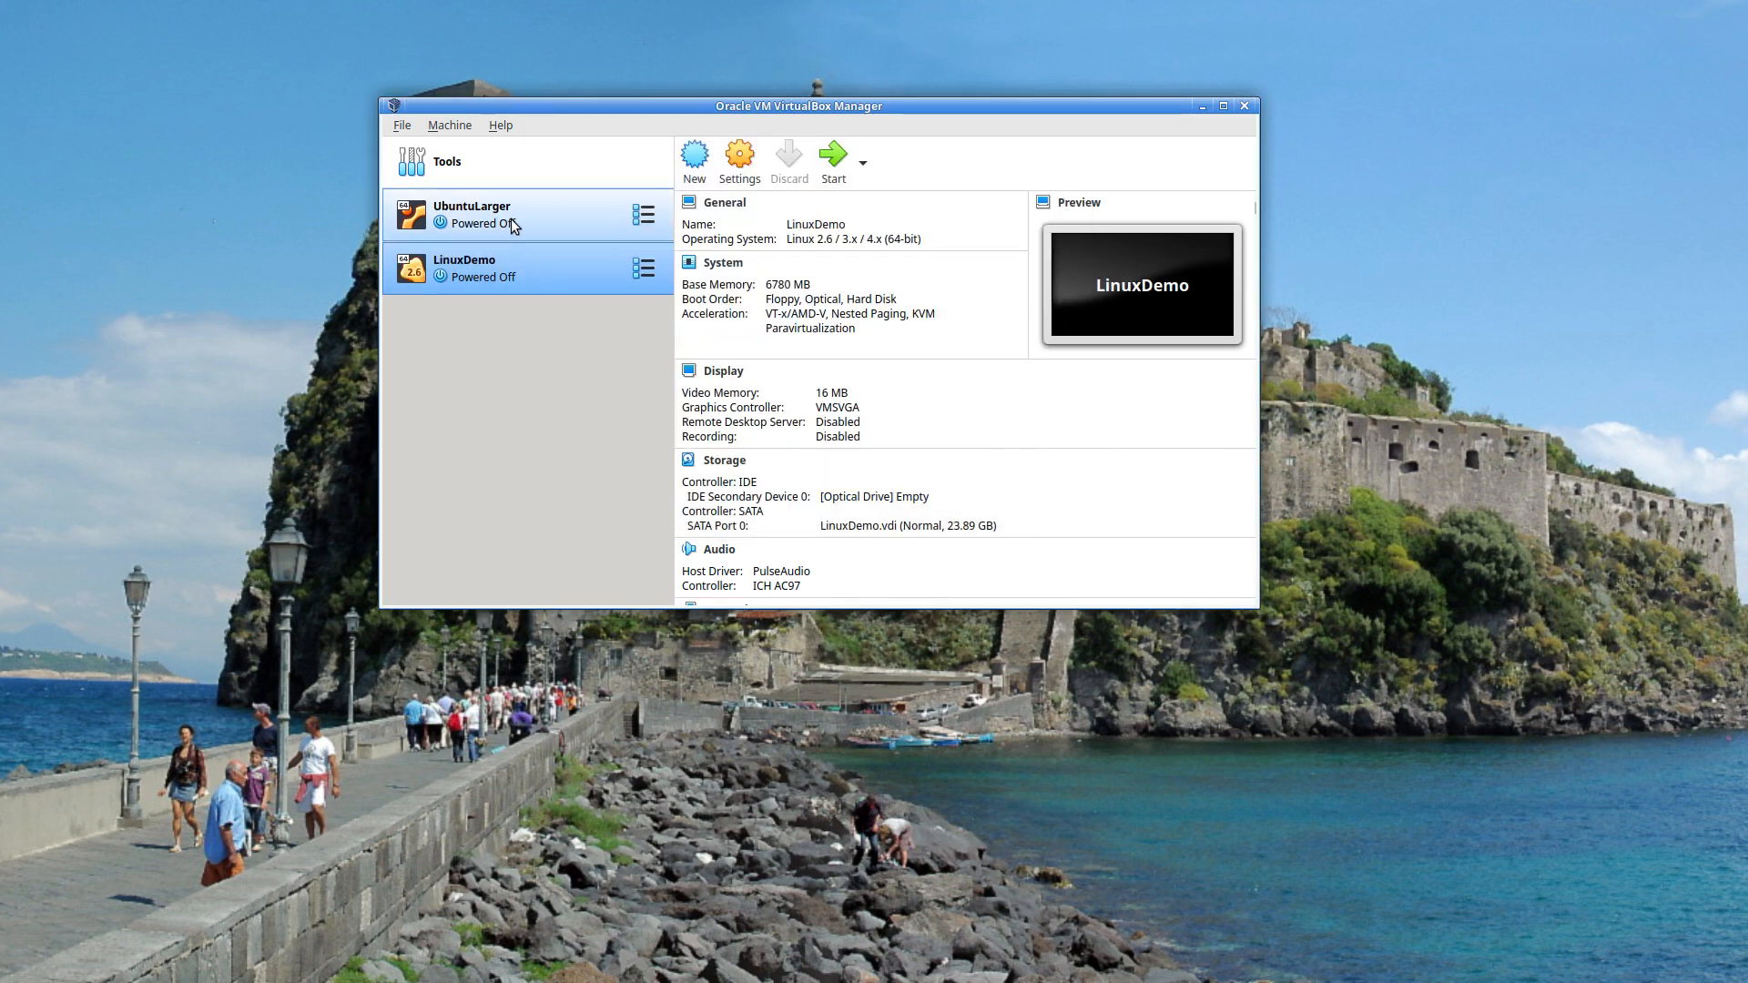
- Start LinuxDemo and drag the blank browser window into view
{"action": "left_click", "coordinate": [833, 162]}
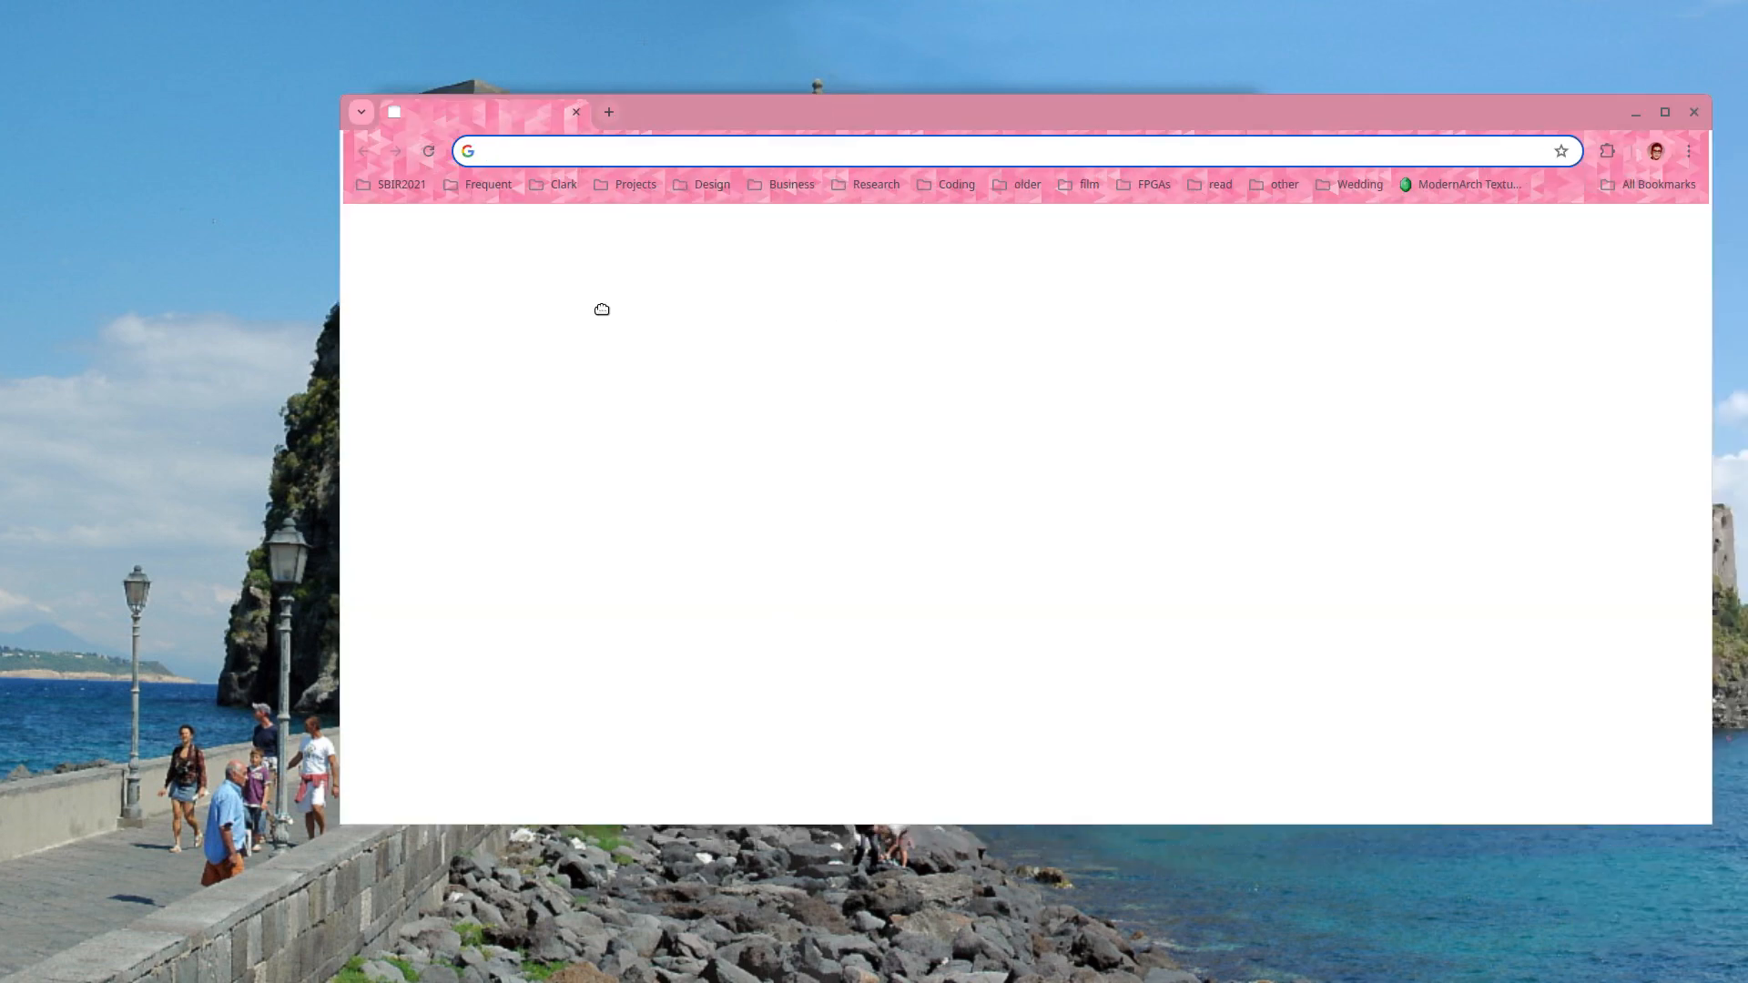
{"action": "left_click_drag", "start_coordinate": [602, 310], "coordinate": [375, 292]}
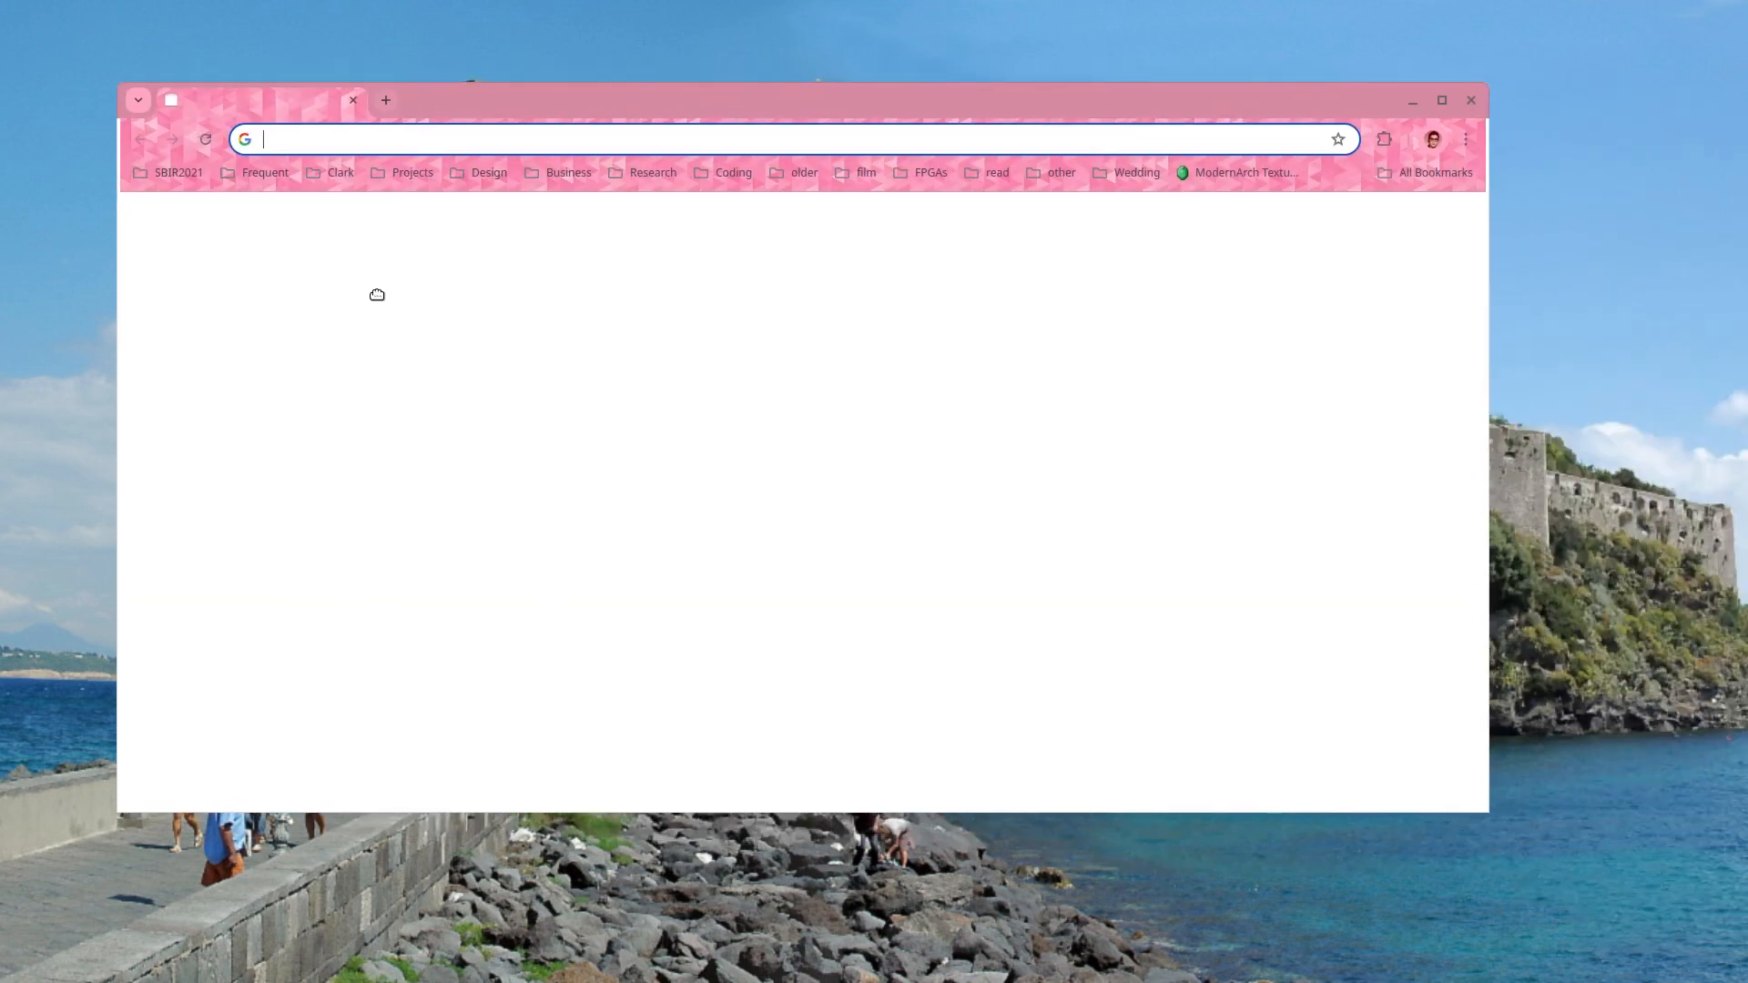
- Search for 'xubuntu download' and open the Xubuntu download page
{"action": "type", "text": "xubuntu download"}
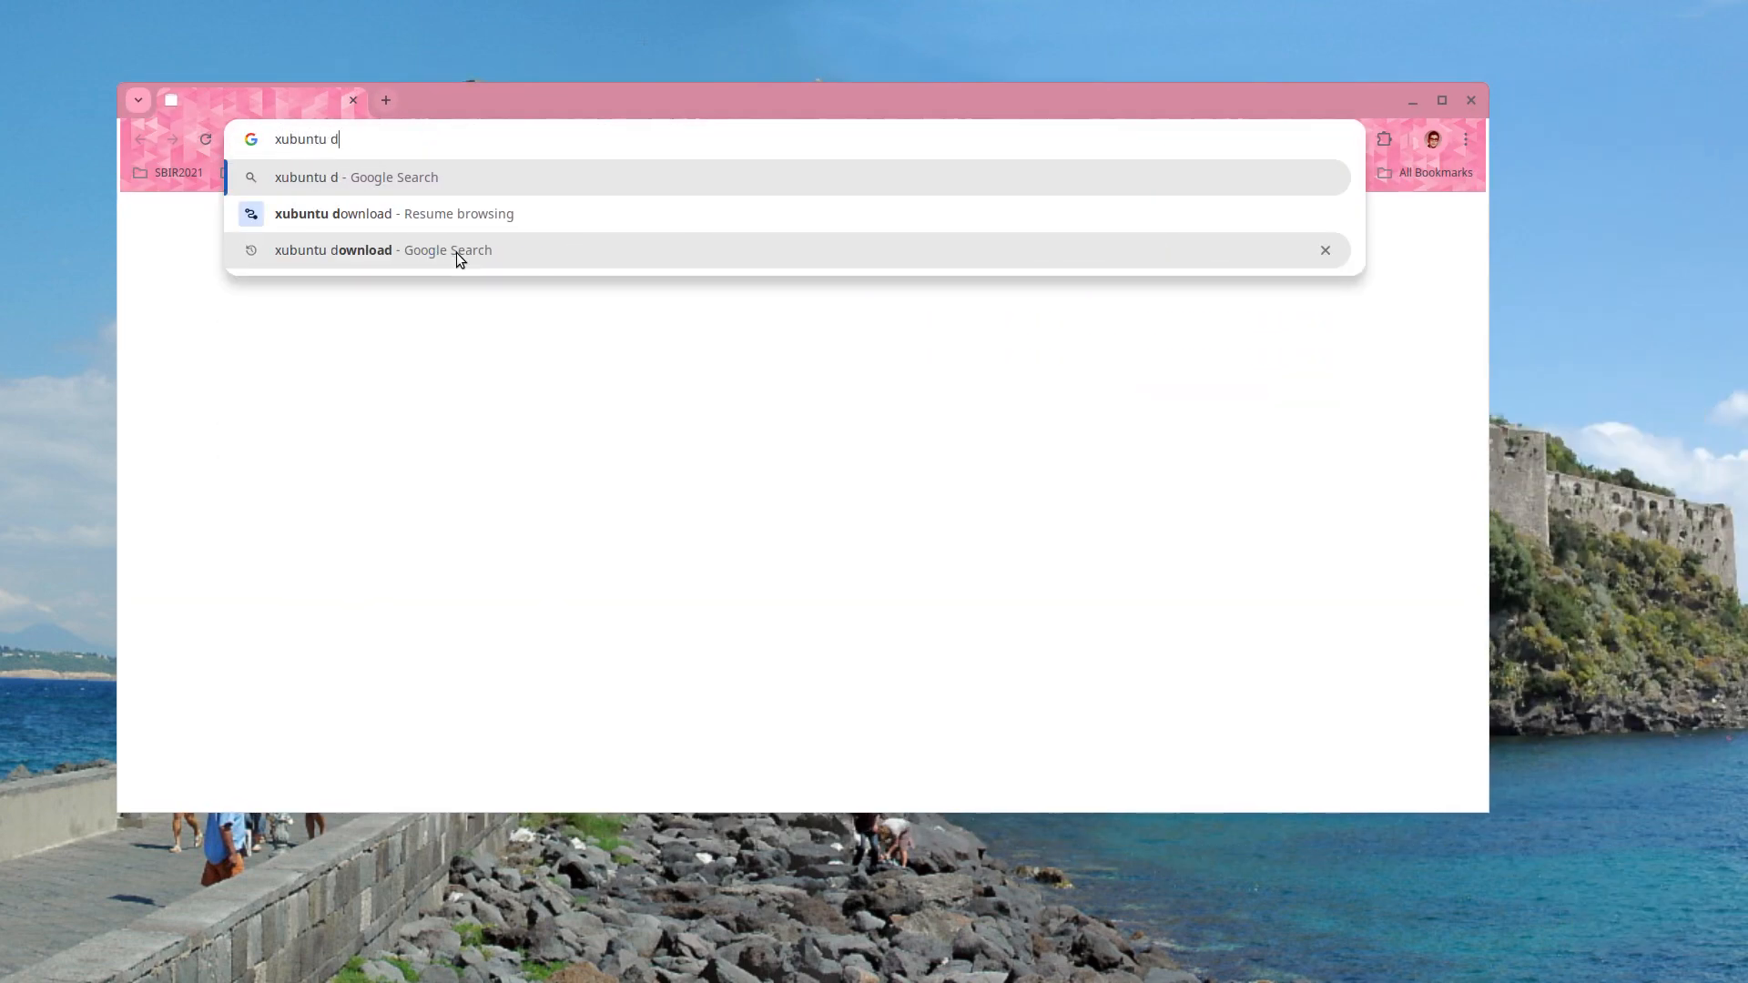
{"action": "key", "text": "Return"}
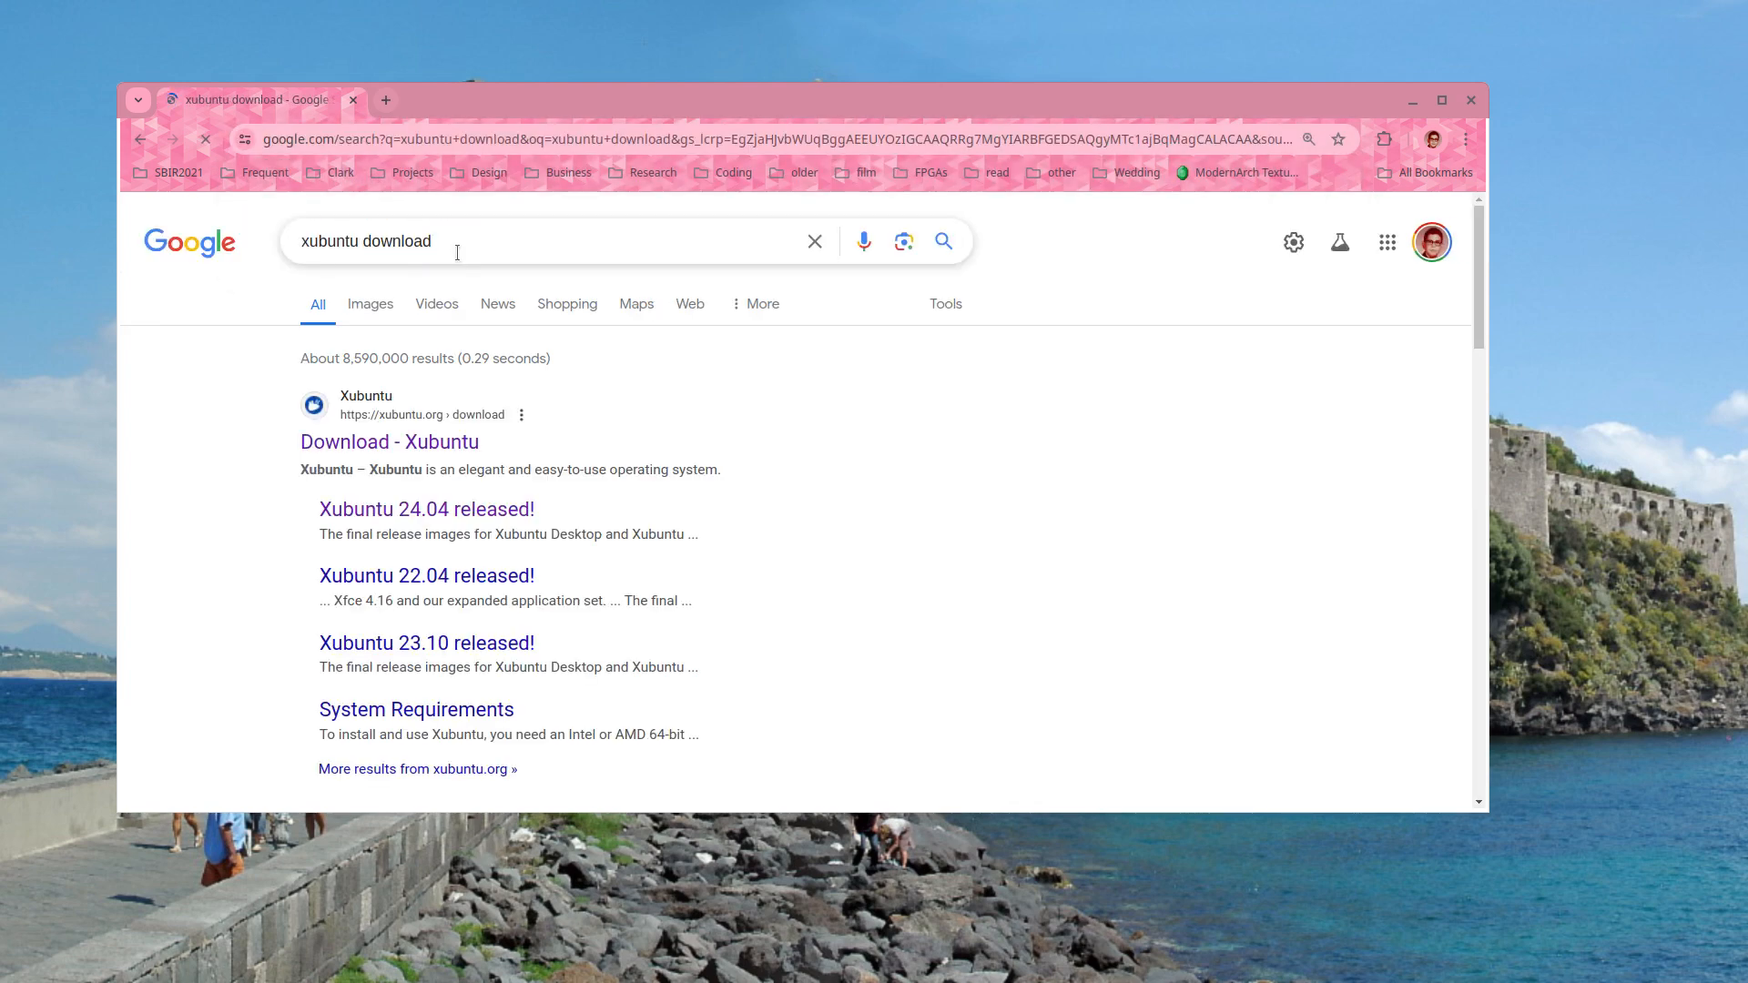
{"action": "left_click", "coordinate": [426, 447]}
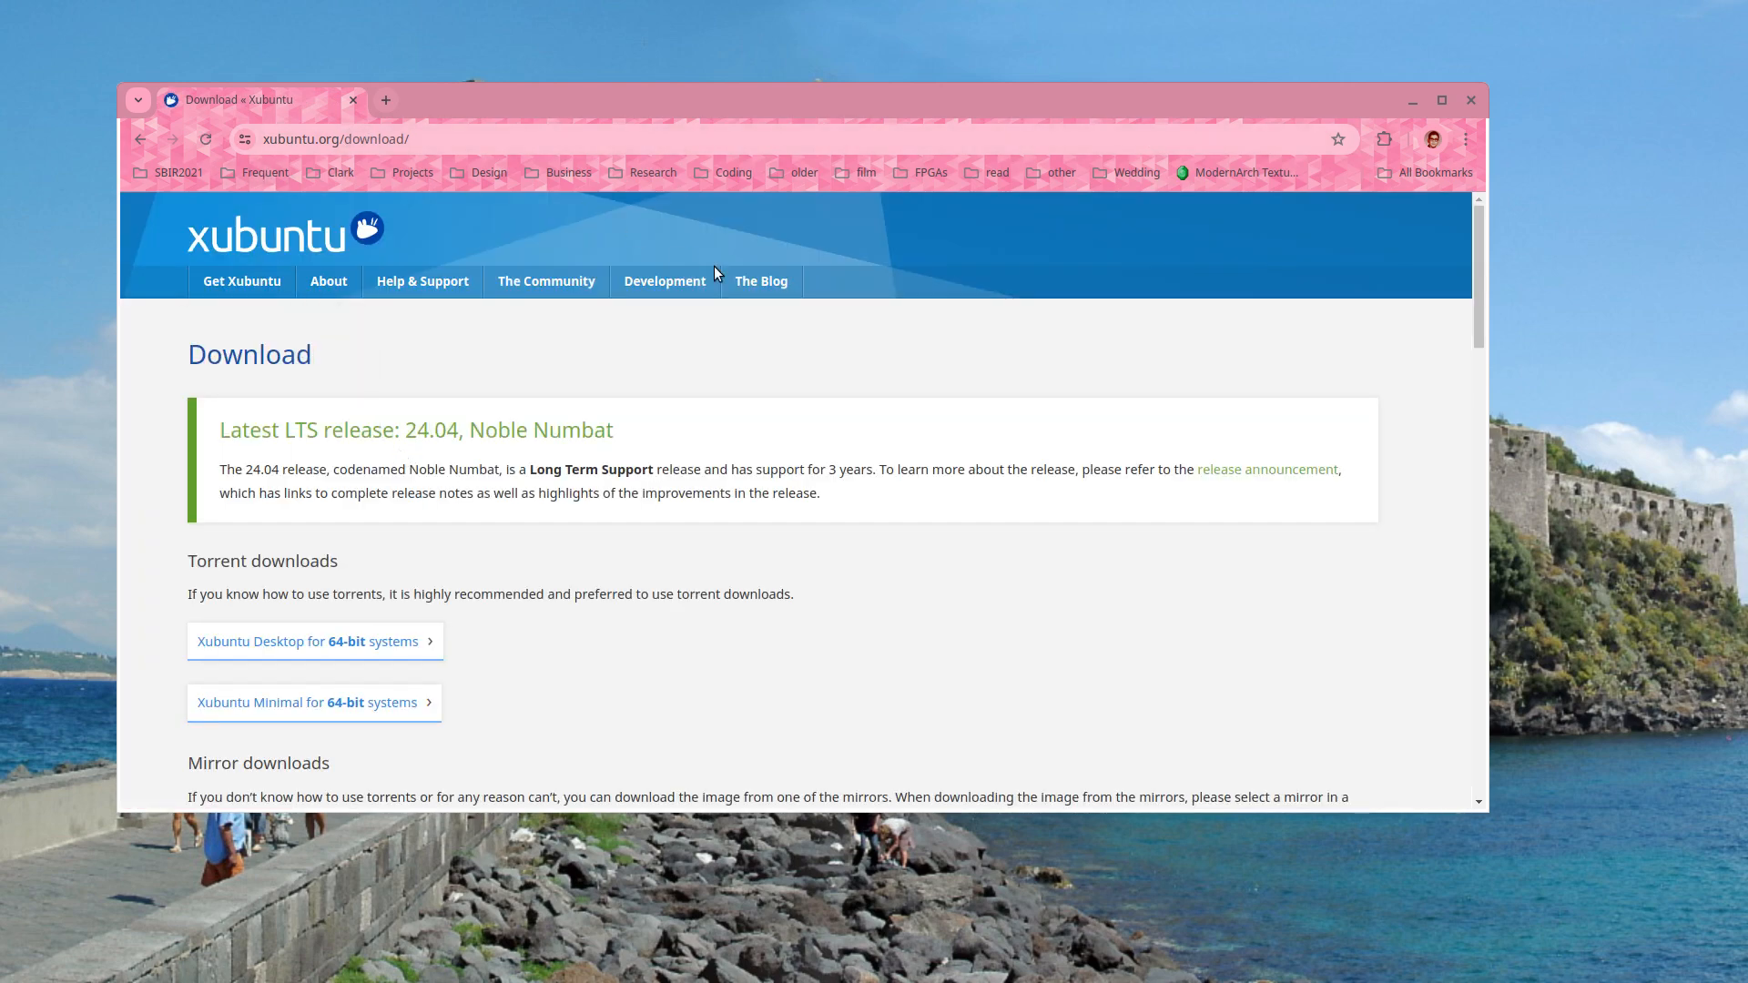
- Check the United States mirror's Xubuntu 22.04 ISO listing, then close Chrome
{"action": "scroll", "coordinate": [690, 406], "scroll_direction": "down", "scroll_amount": 3}
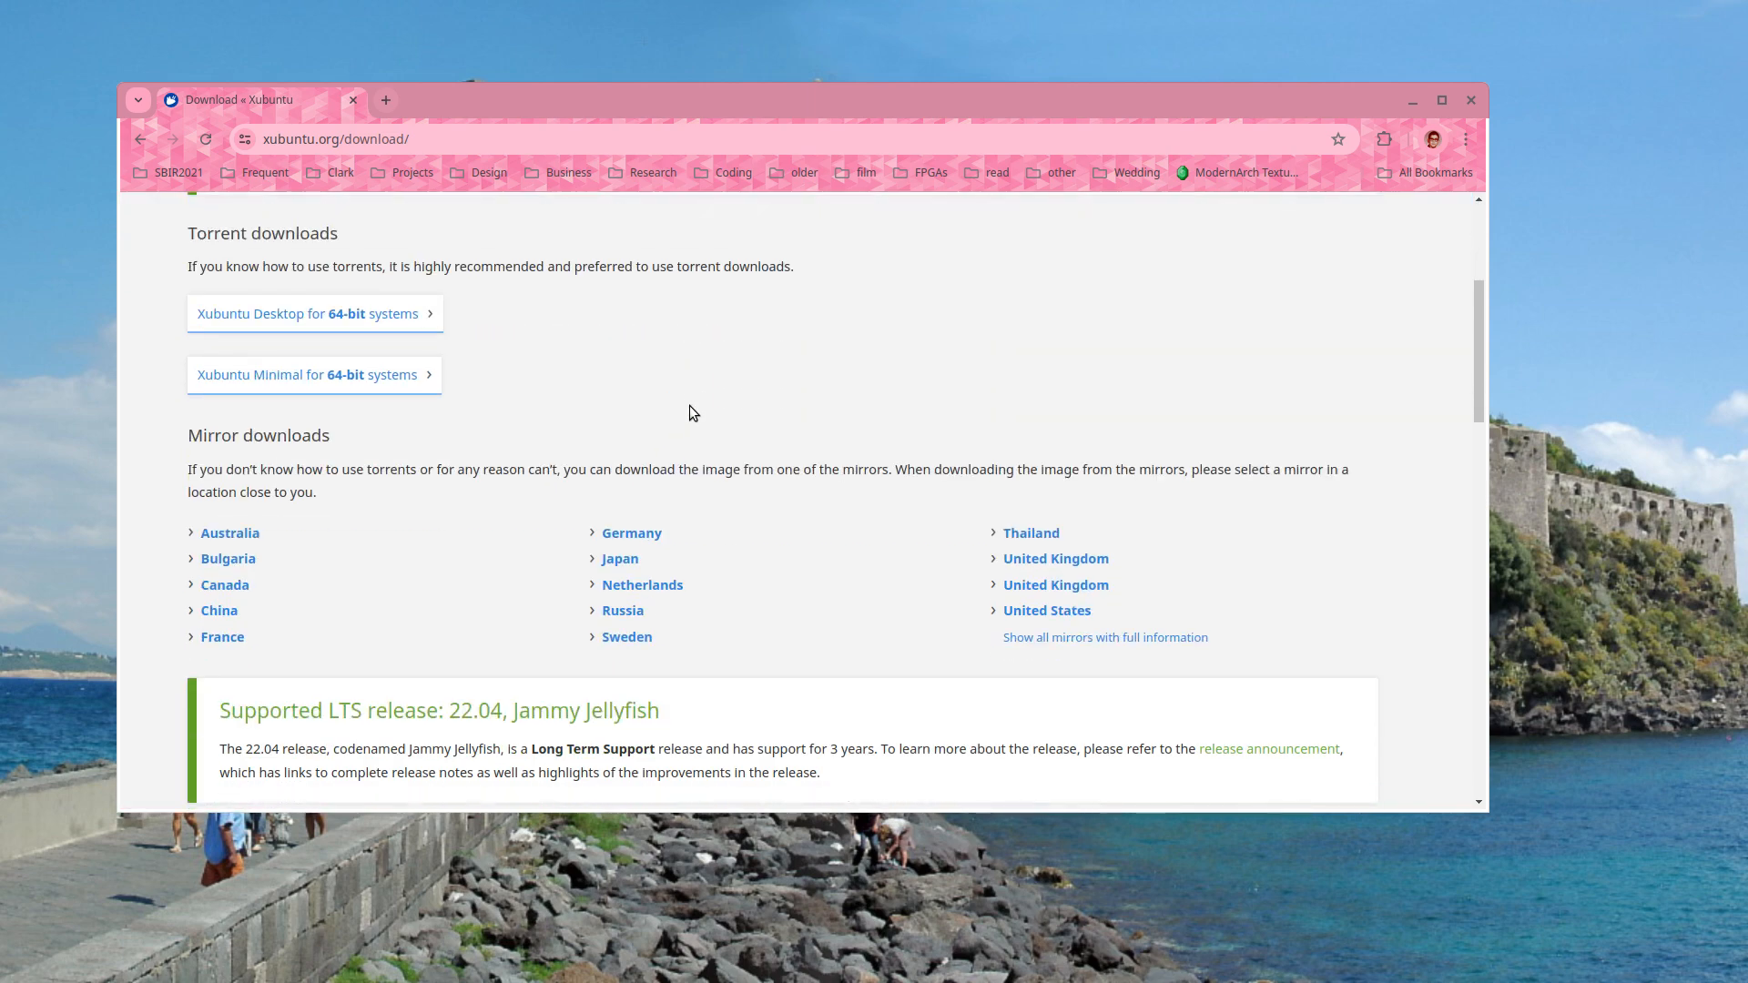
{"action": "scroll", "coordinate": [690, 406], "scroll_direction": "down", "scroll_amount": 3}
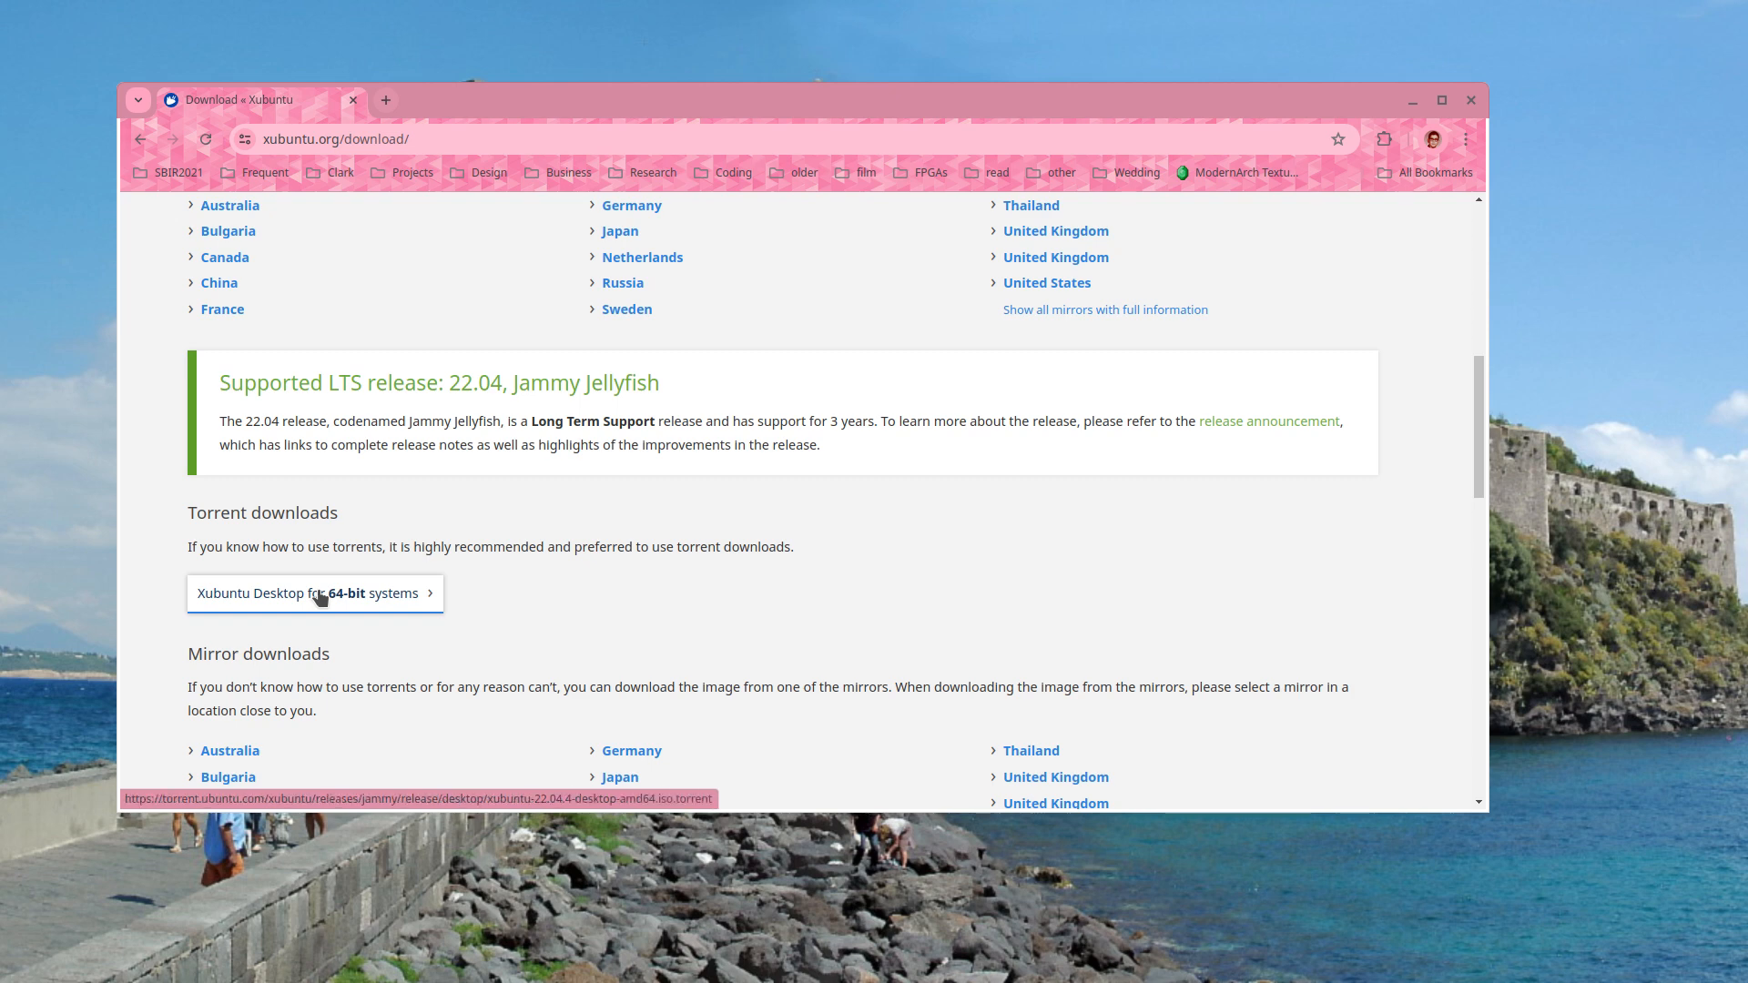
{"action": "scroll", "coordinate": [323, 597], "scroll_direction": "down", "scroll_amount": 1}
{"action": "left_click", "coordinate": [1012, 721]}
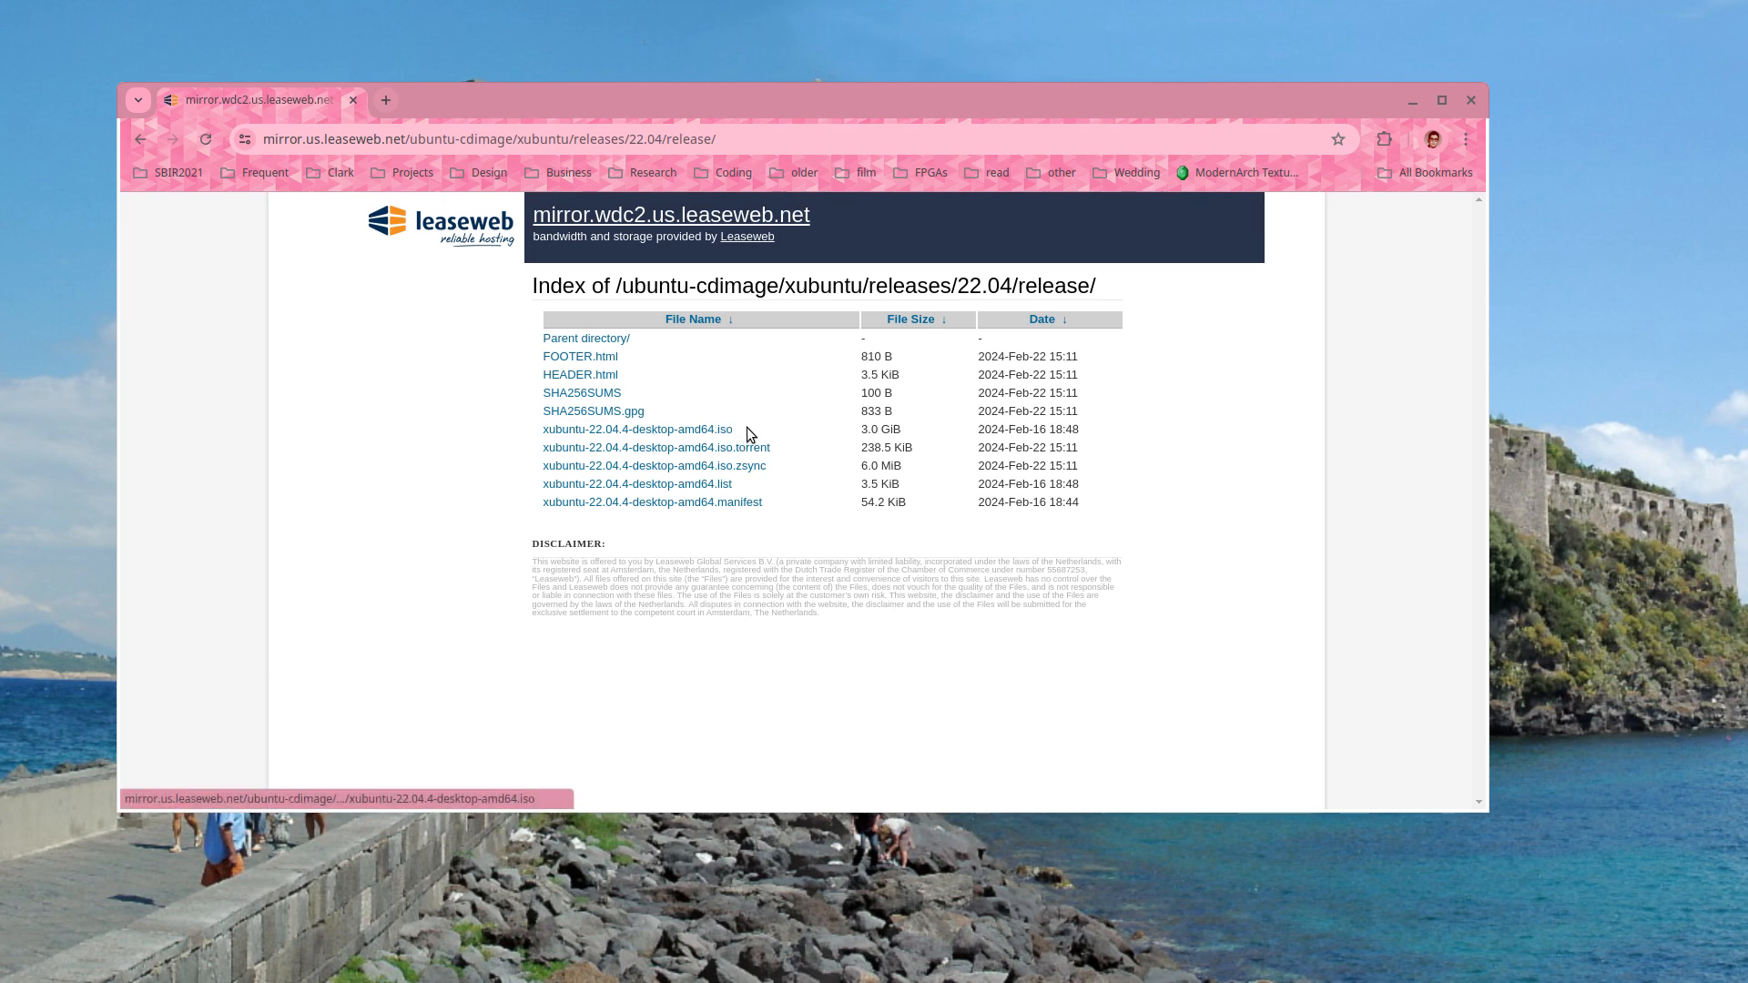
{"action": "left_click", "coordinate": [1470, 100]}
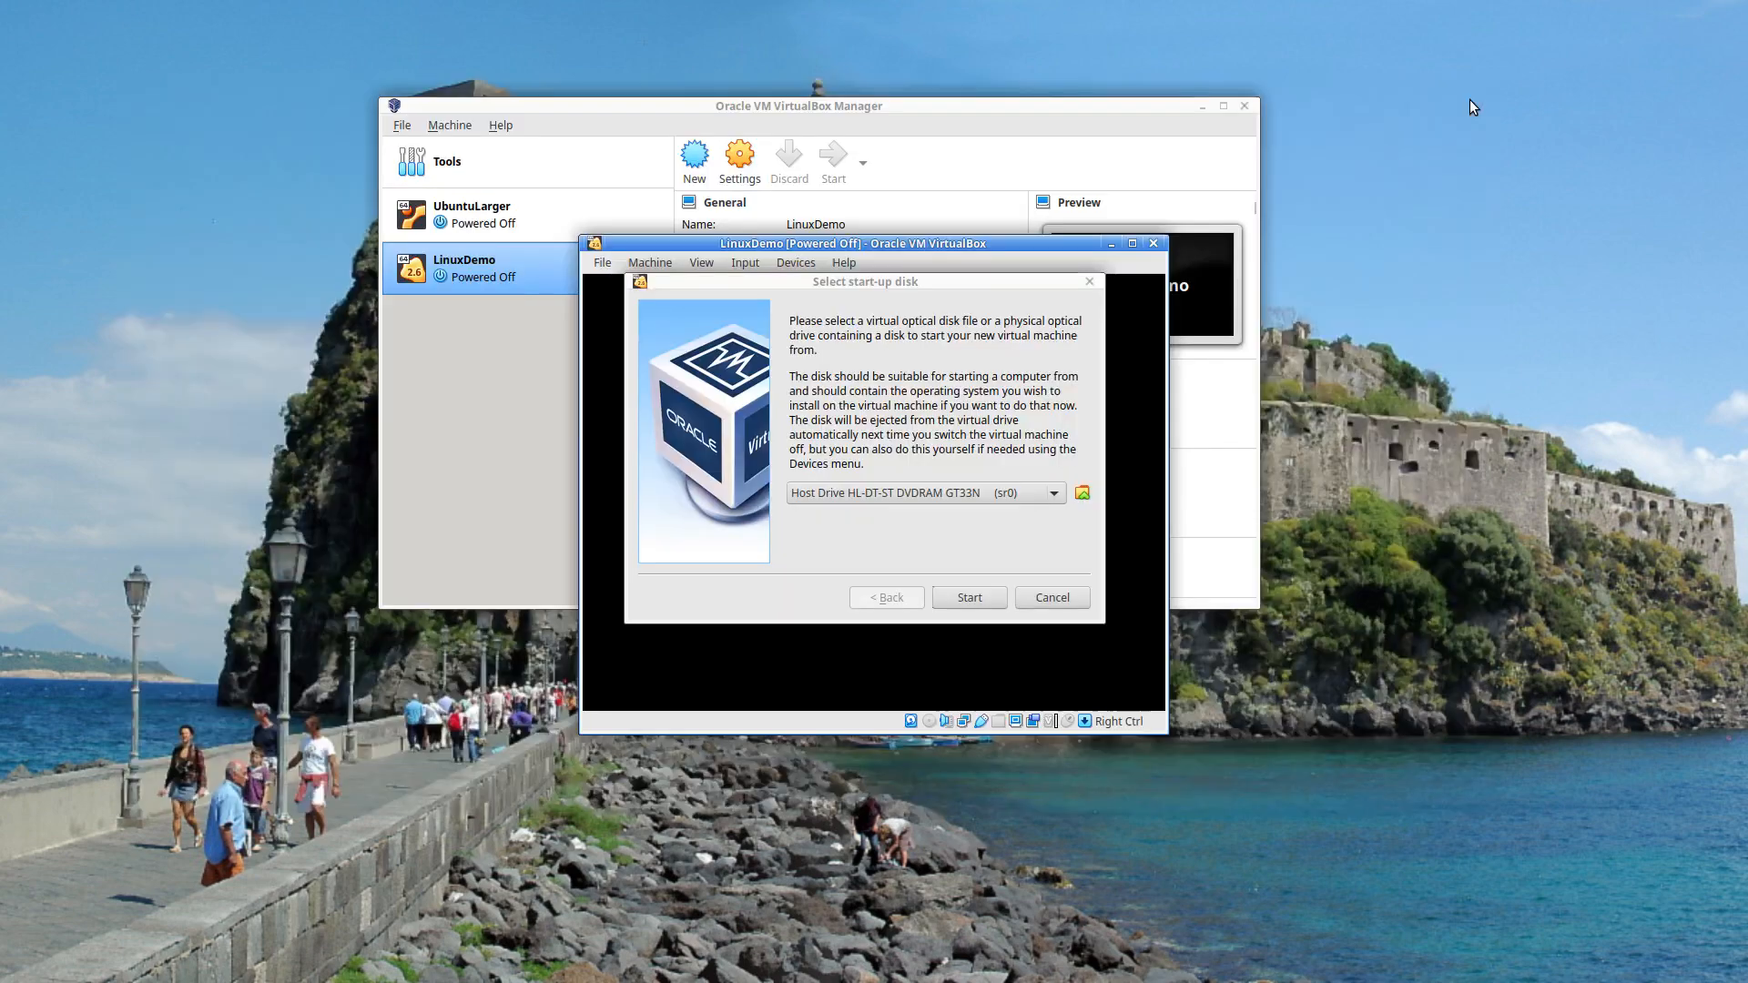
- Attach xubuntu-22.04.4-desktop-amd64.iso as LinuxDemo's start-up disk and start the machine
{"action": "left_click", "coordinate": [1082, 493]}
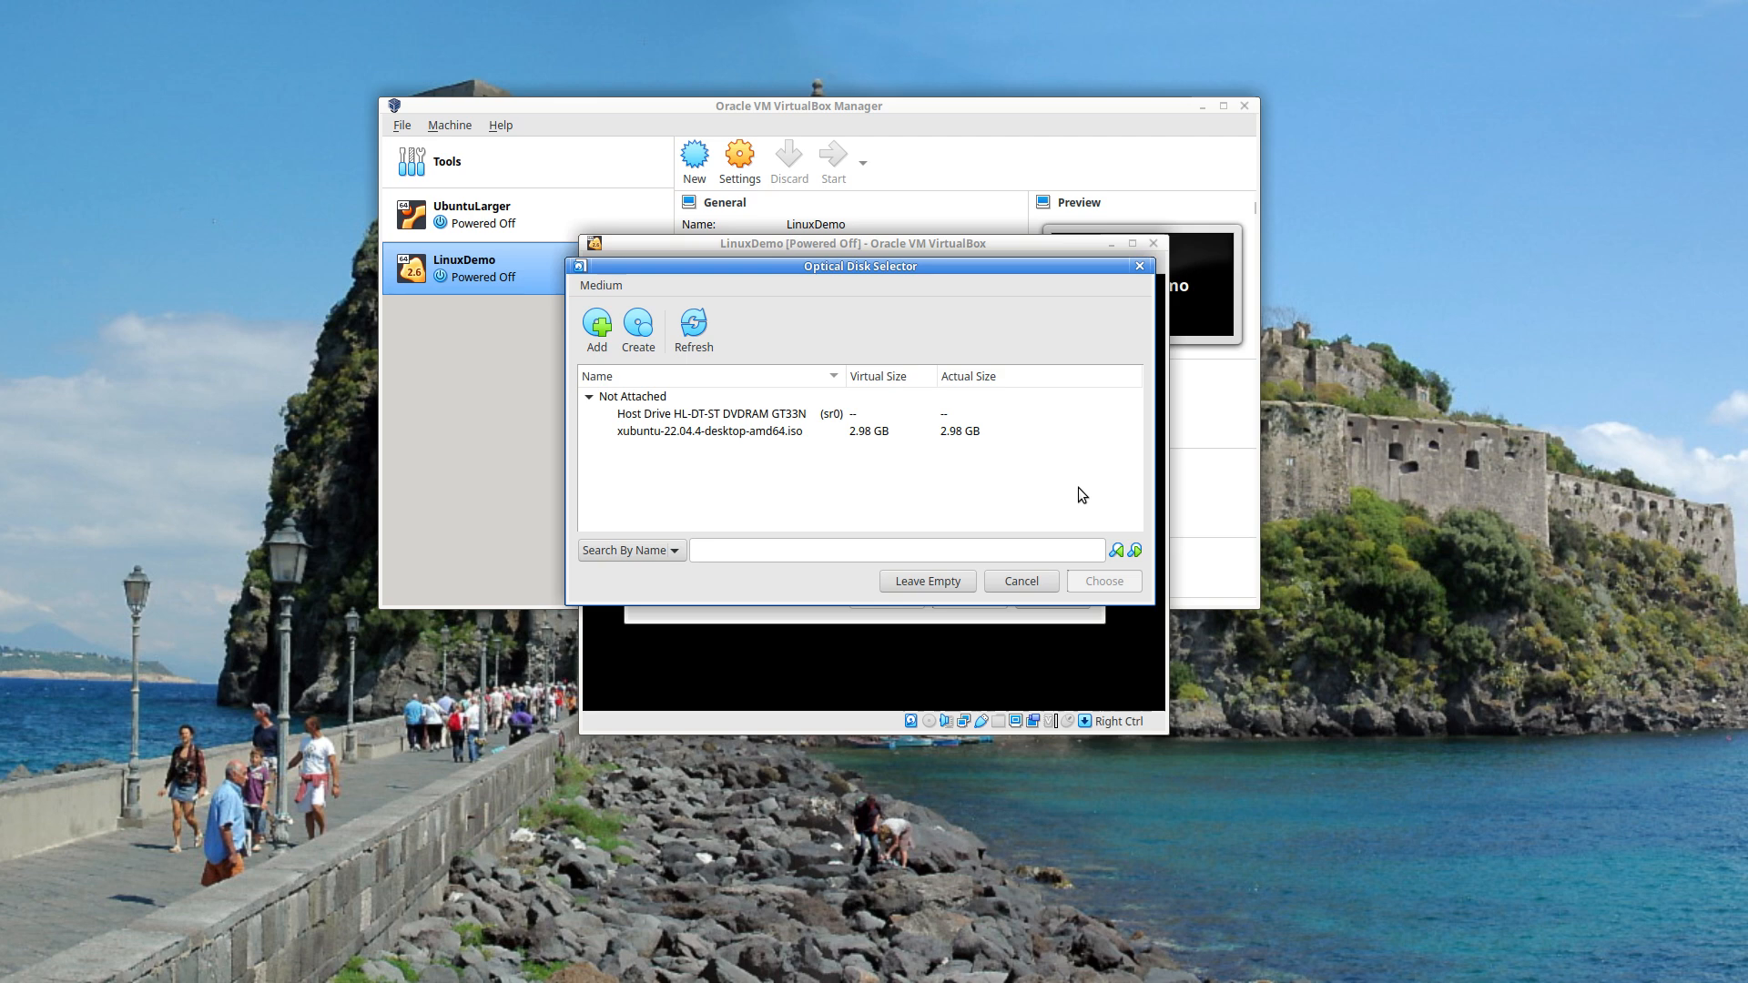
{"action": "left_click", "coordinate": [699, 433]}
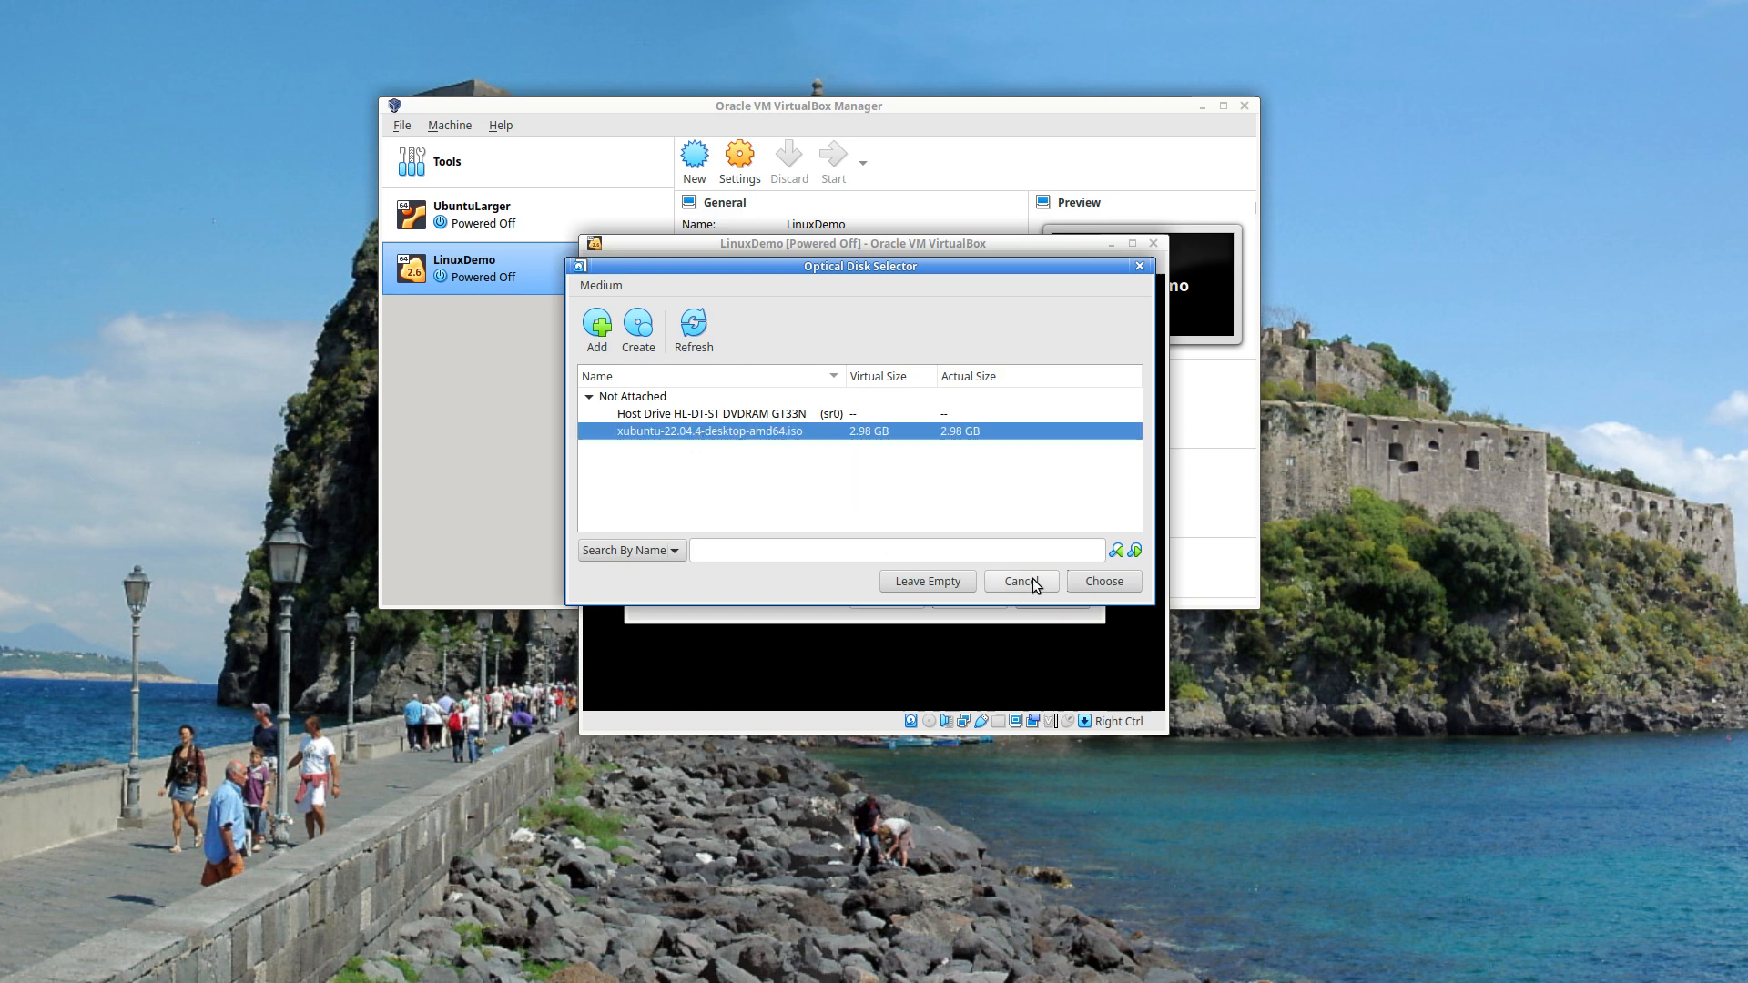
{"action": "left_click", "coordinate": [1106, 579]}
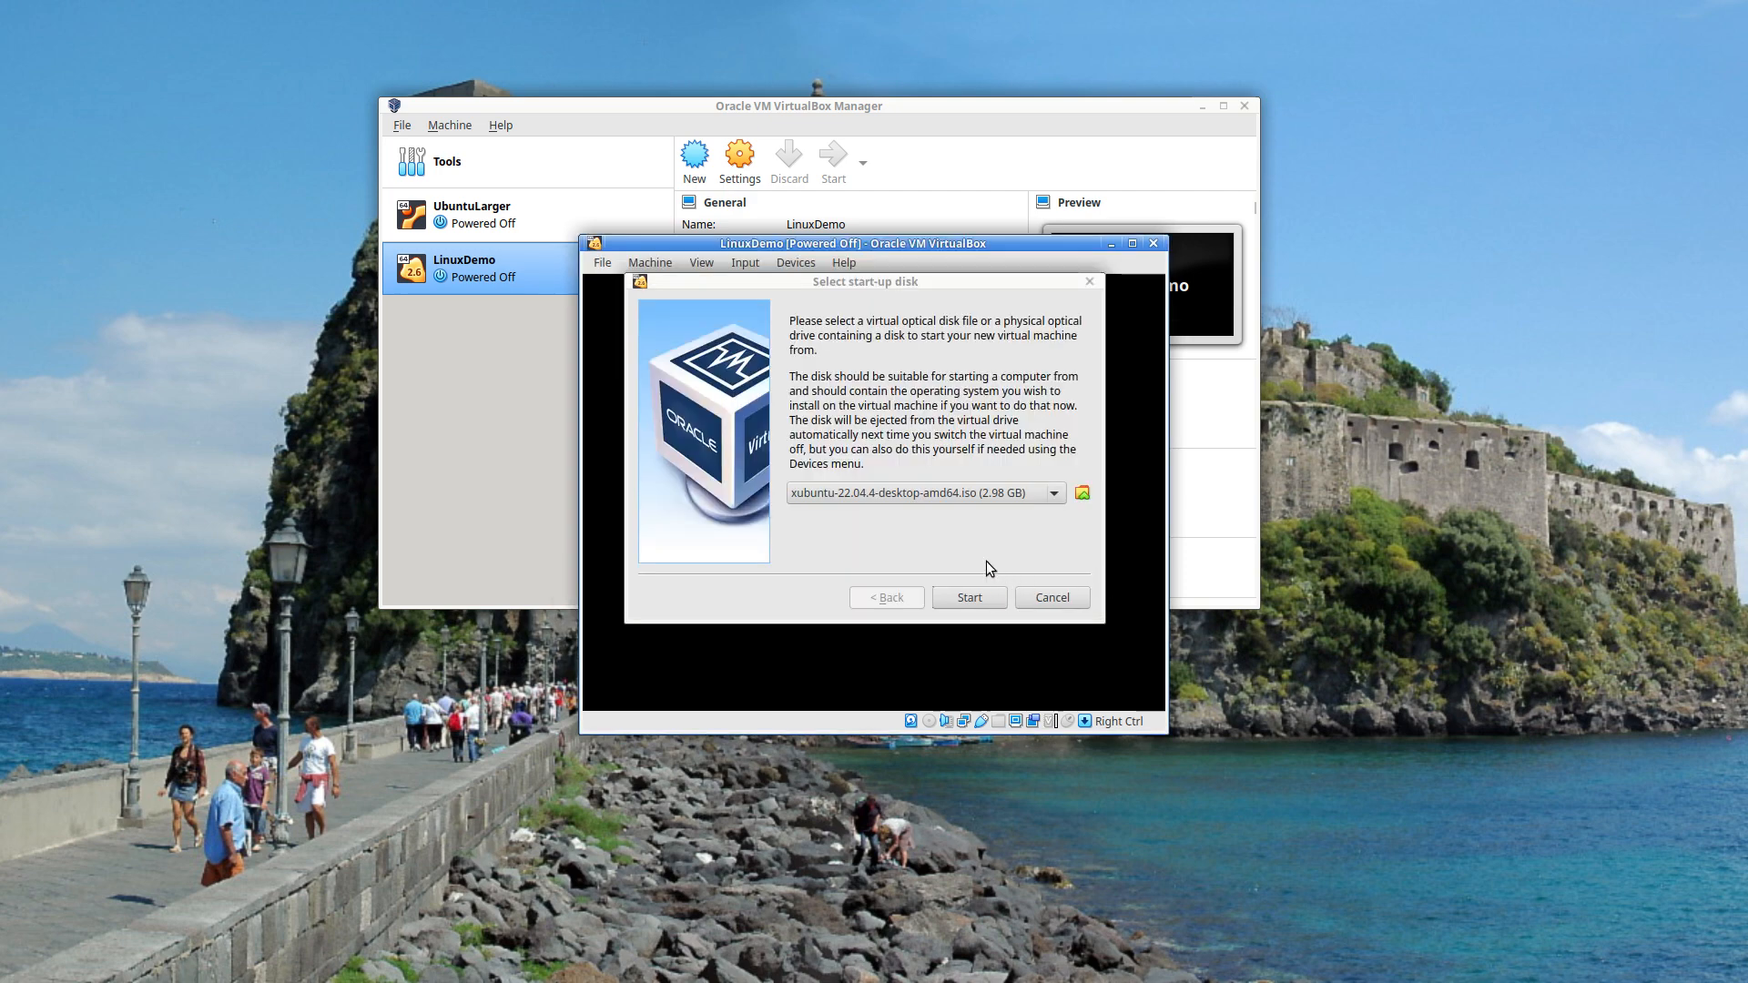
{"action": "left_click", "coordinate": [971, 594]}
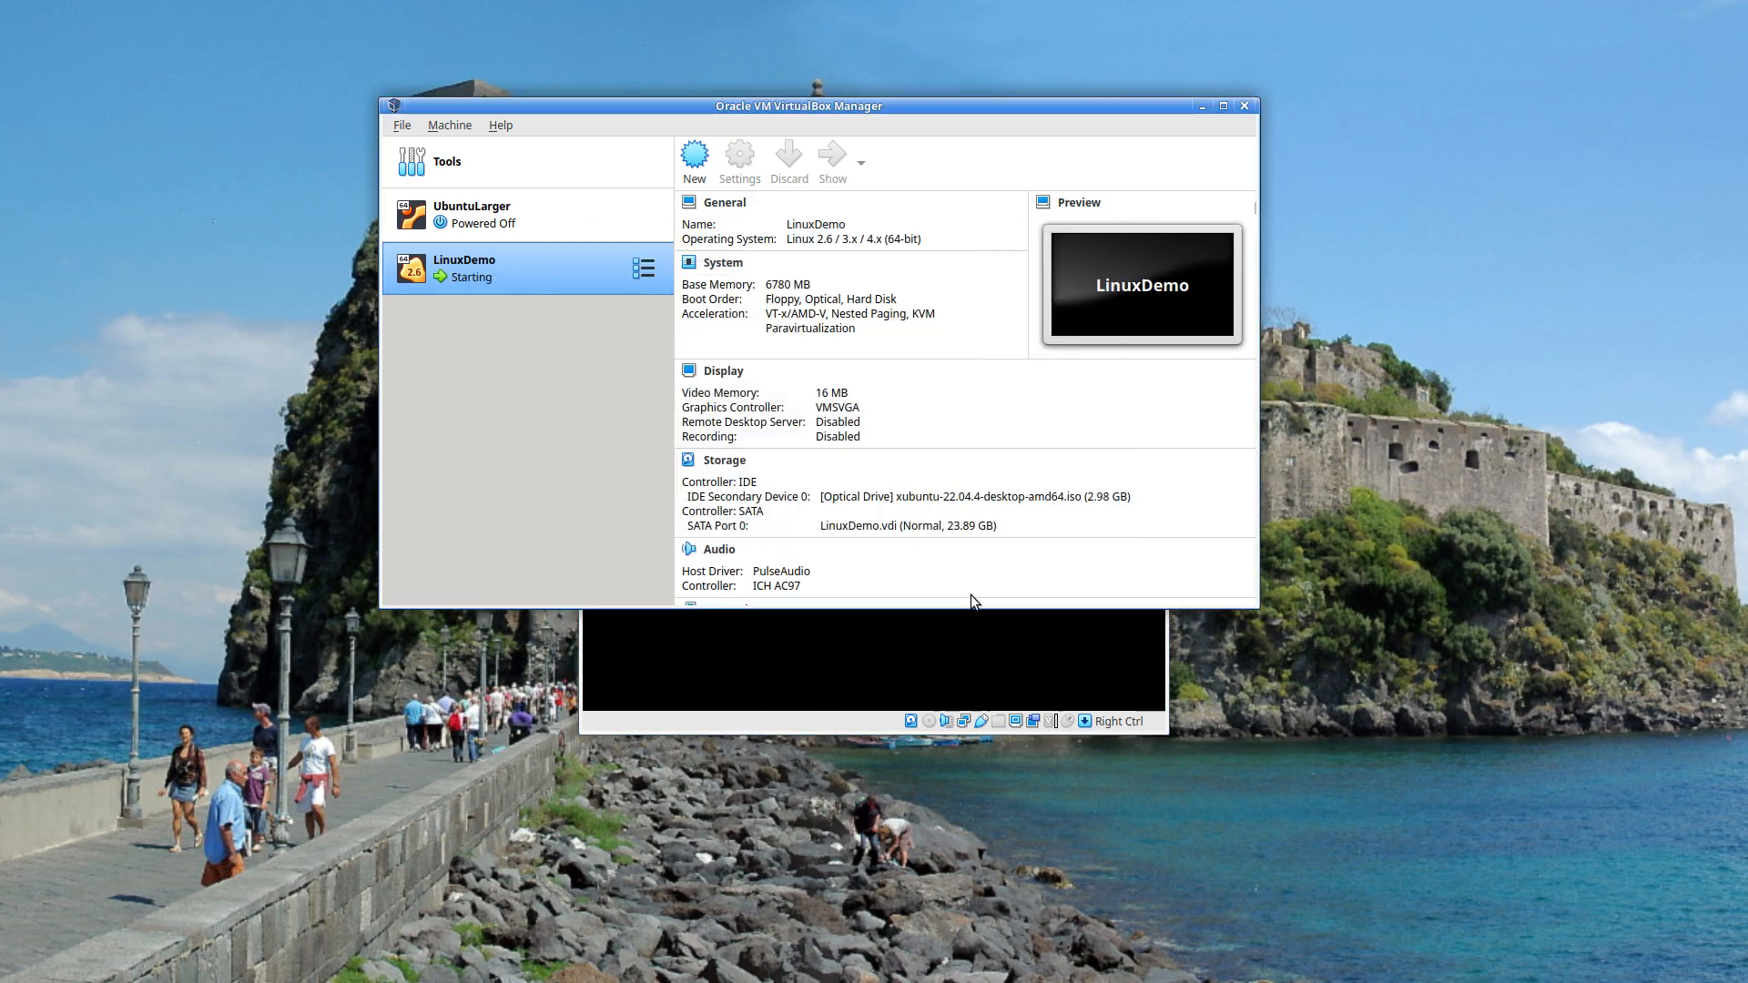
- Boot the 'Try or Install Xubuntu' GRUB entry and reposition the VM window for the installer
{"action": "left_click", "coordinate": [1202, 106]}
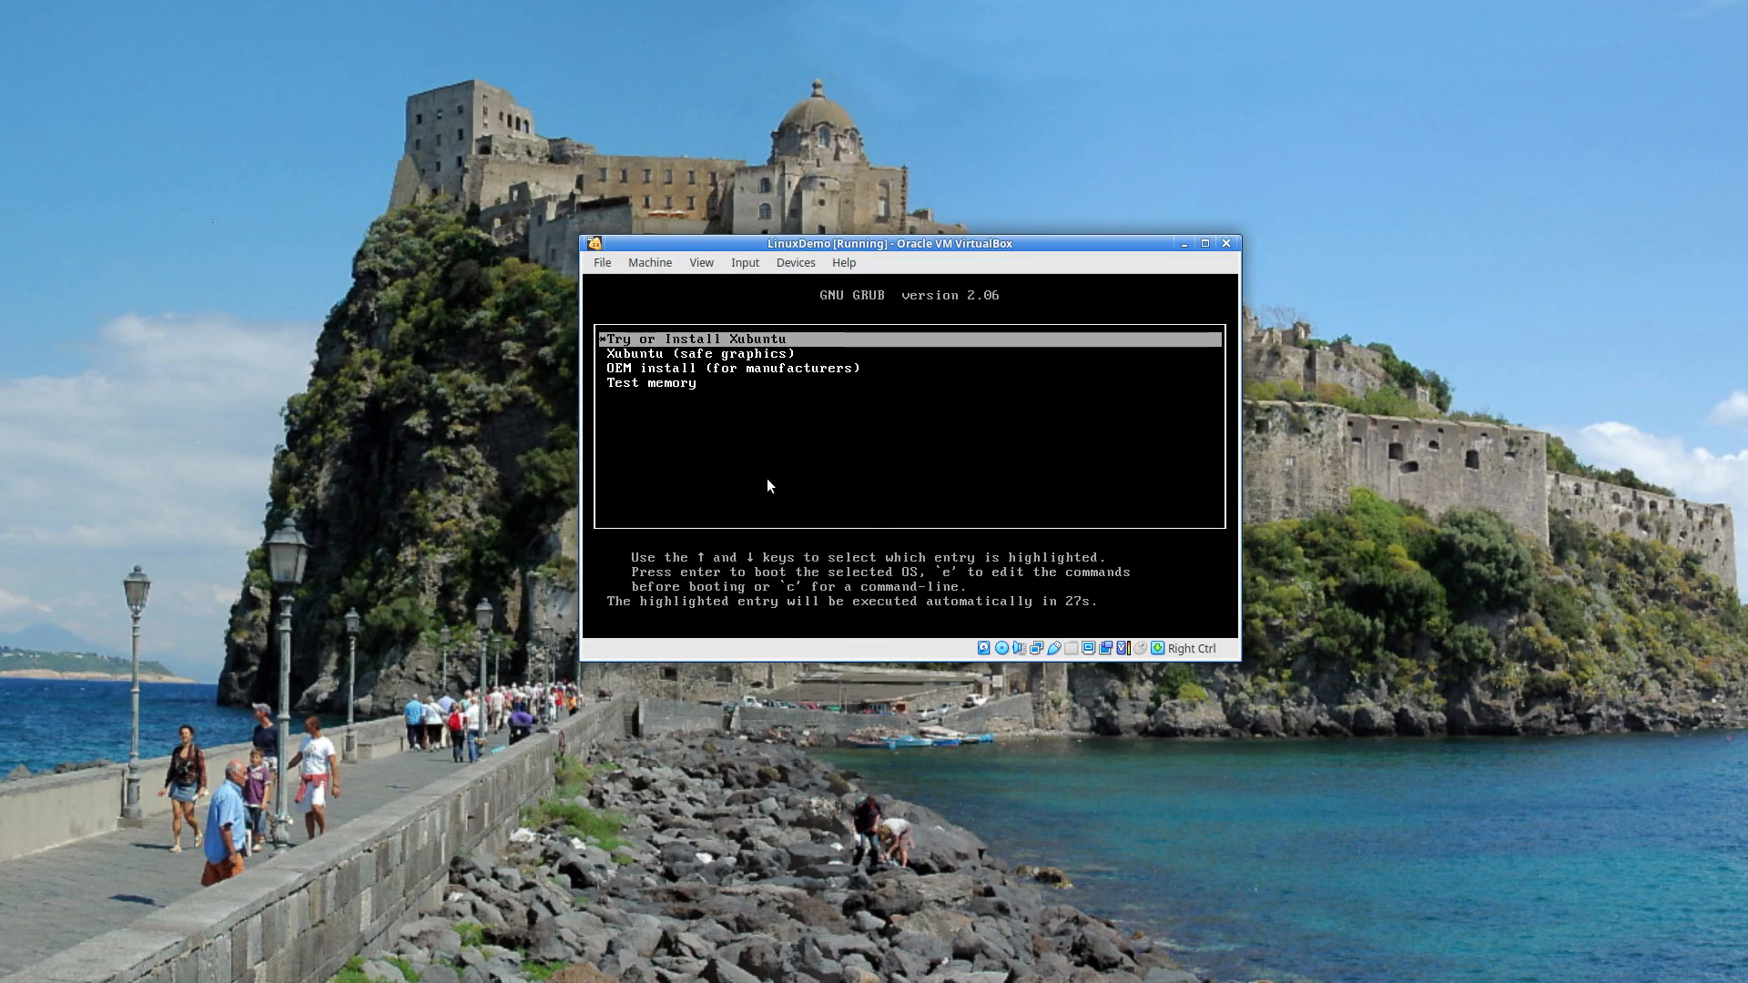
{"action": "key", "text": "Return"}
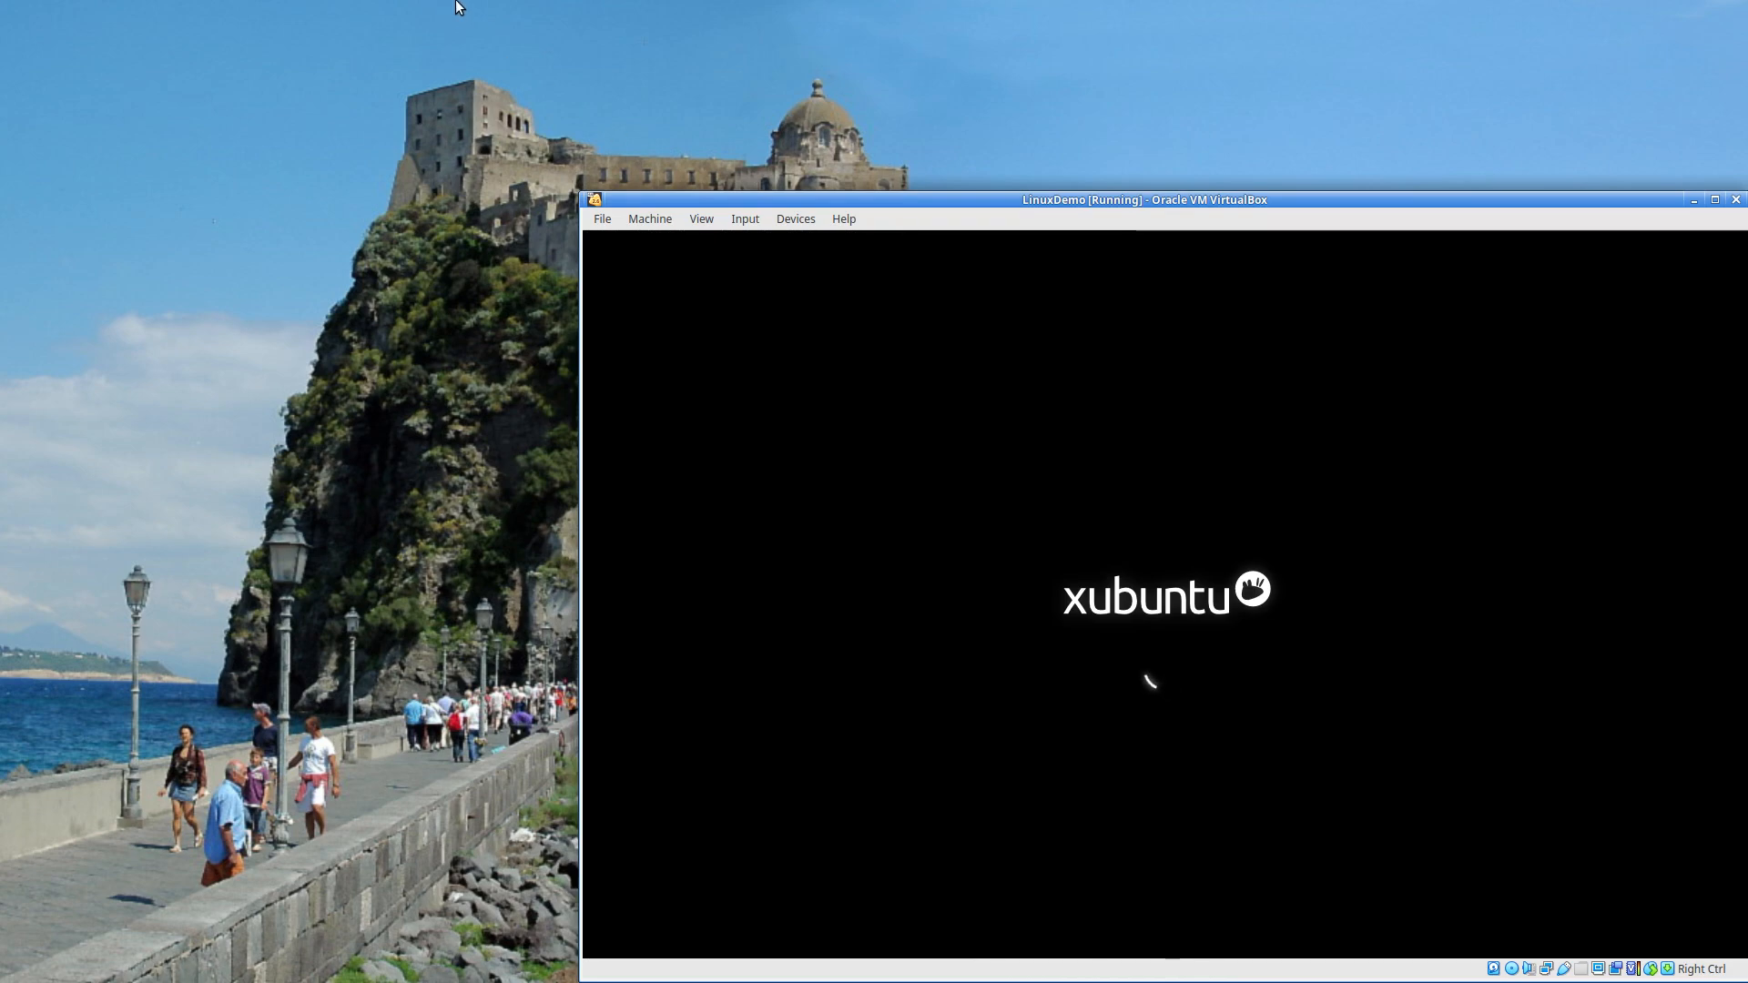
{"action": "left_click_drag", "start_coordinate": [799, 202], "coordinate": [370, 51]}
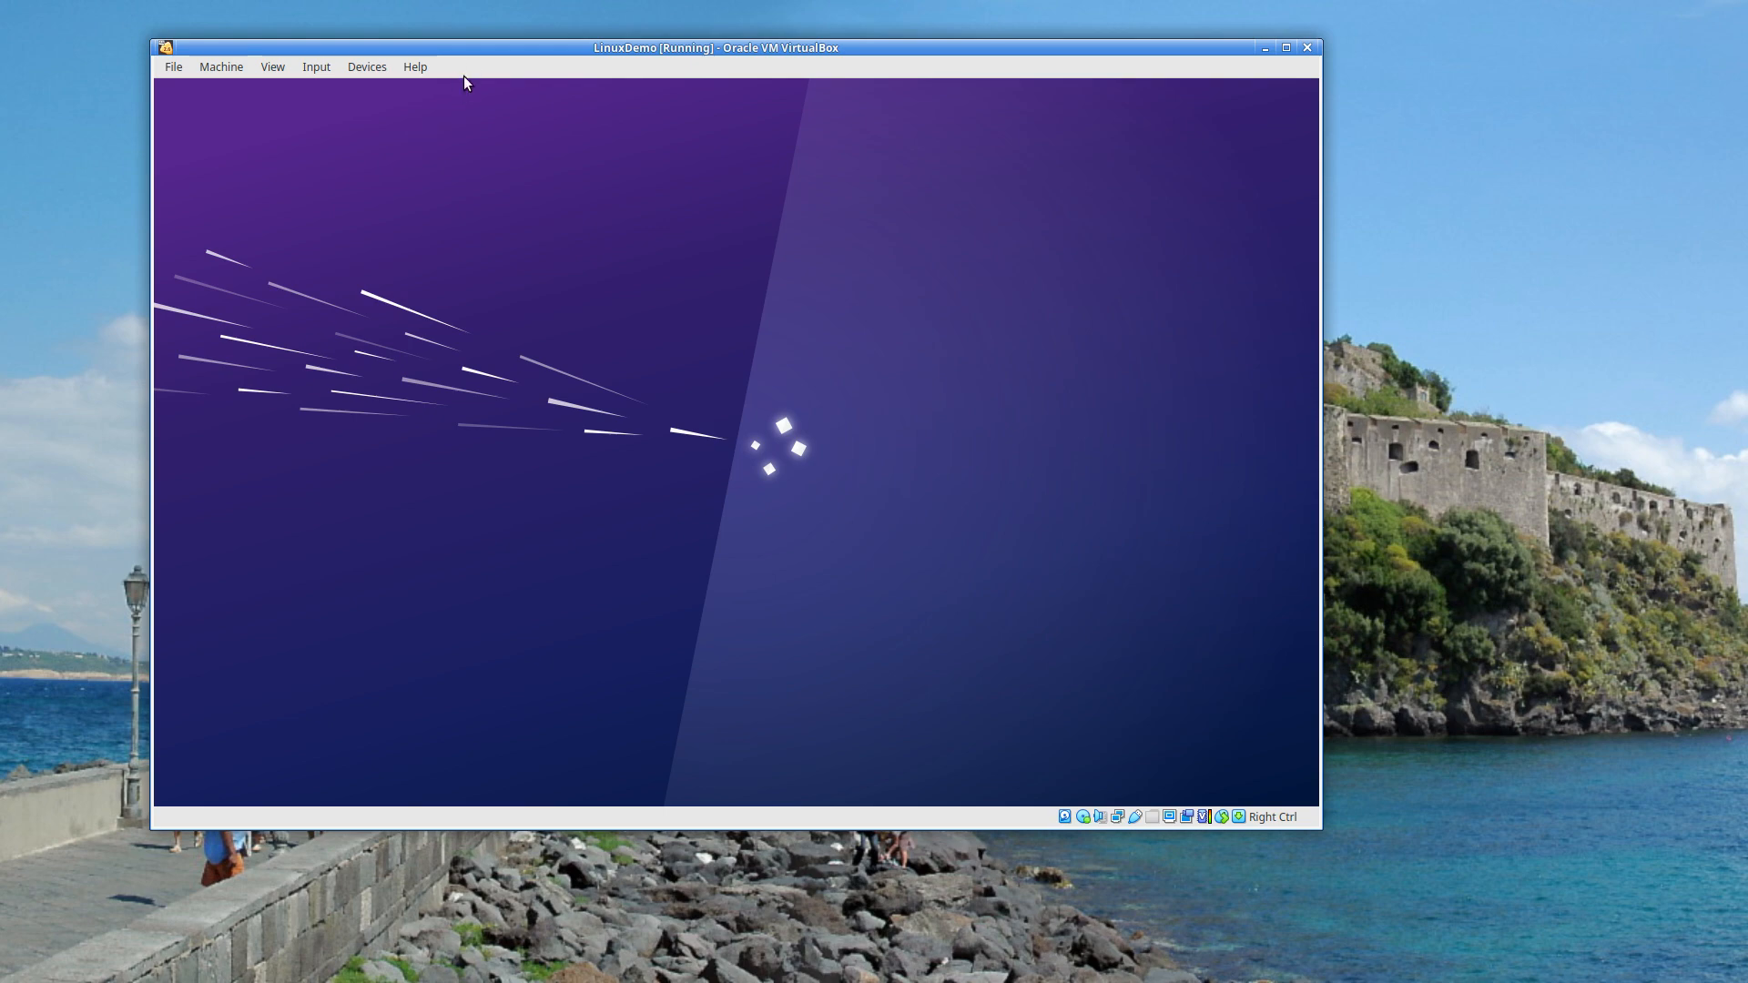
{"action": "left_click_drag", "start_coordinate": [472, 48], "coordinate": [544, 53]}
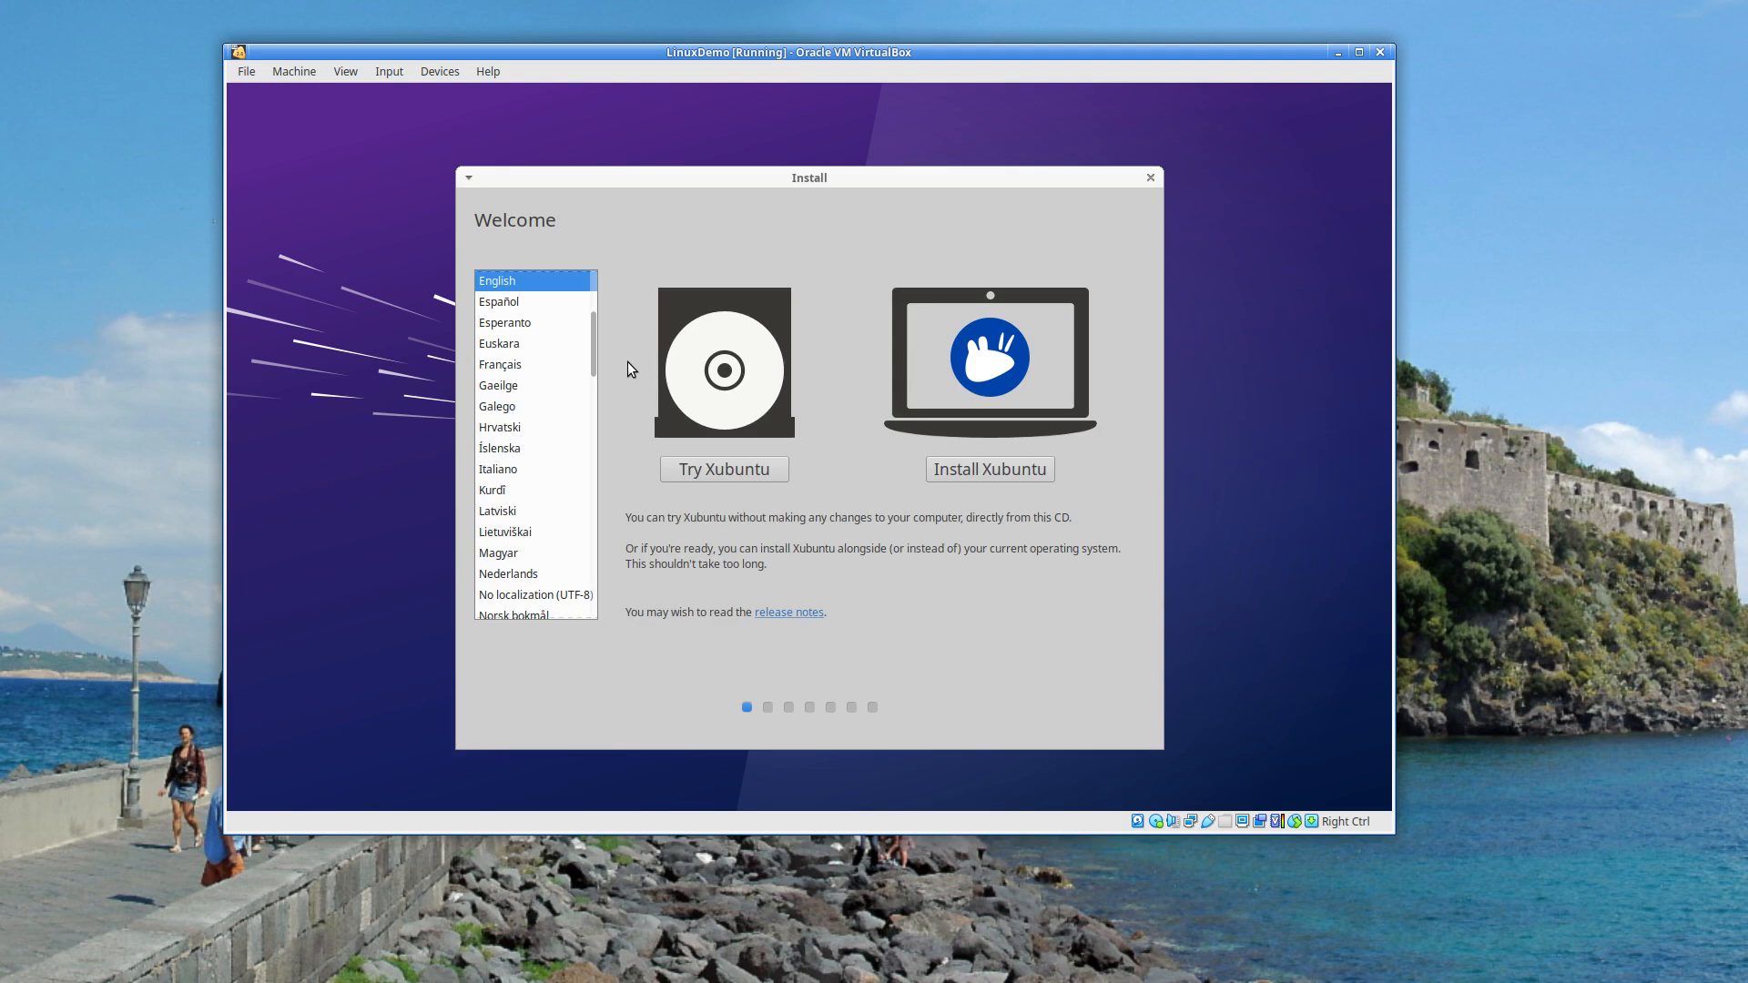
- Choose Install Xubuntu, keep the English (US) keyboard and normal installation
{"action": "left_click", "coordinate": [985, 472]}
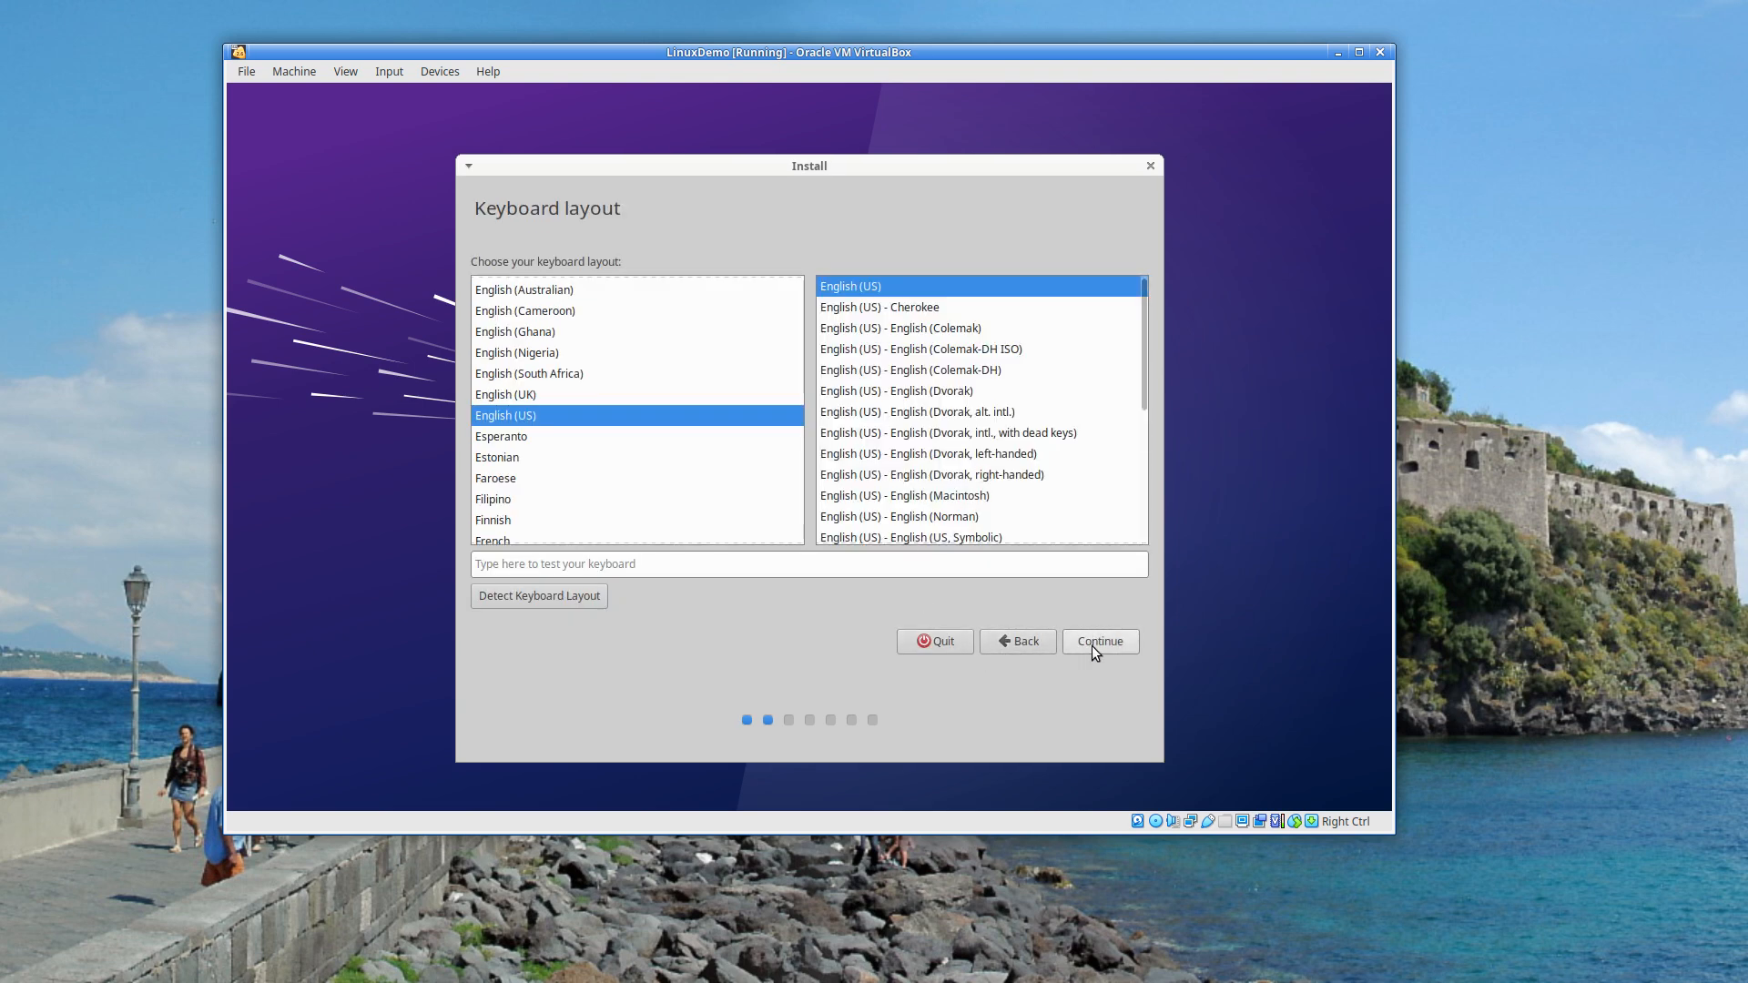
{"action": "left_click", "coordinate": [1096, 645]}
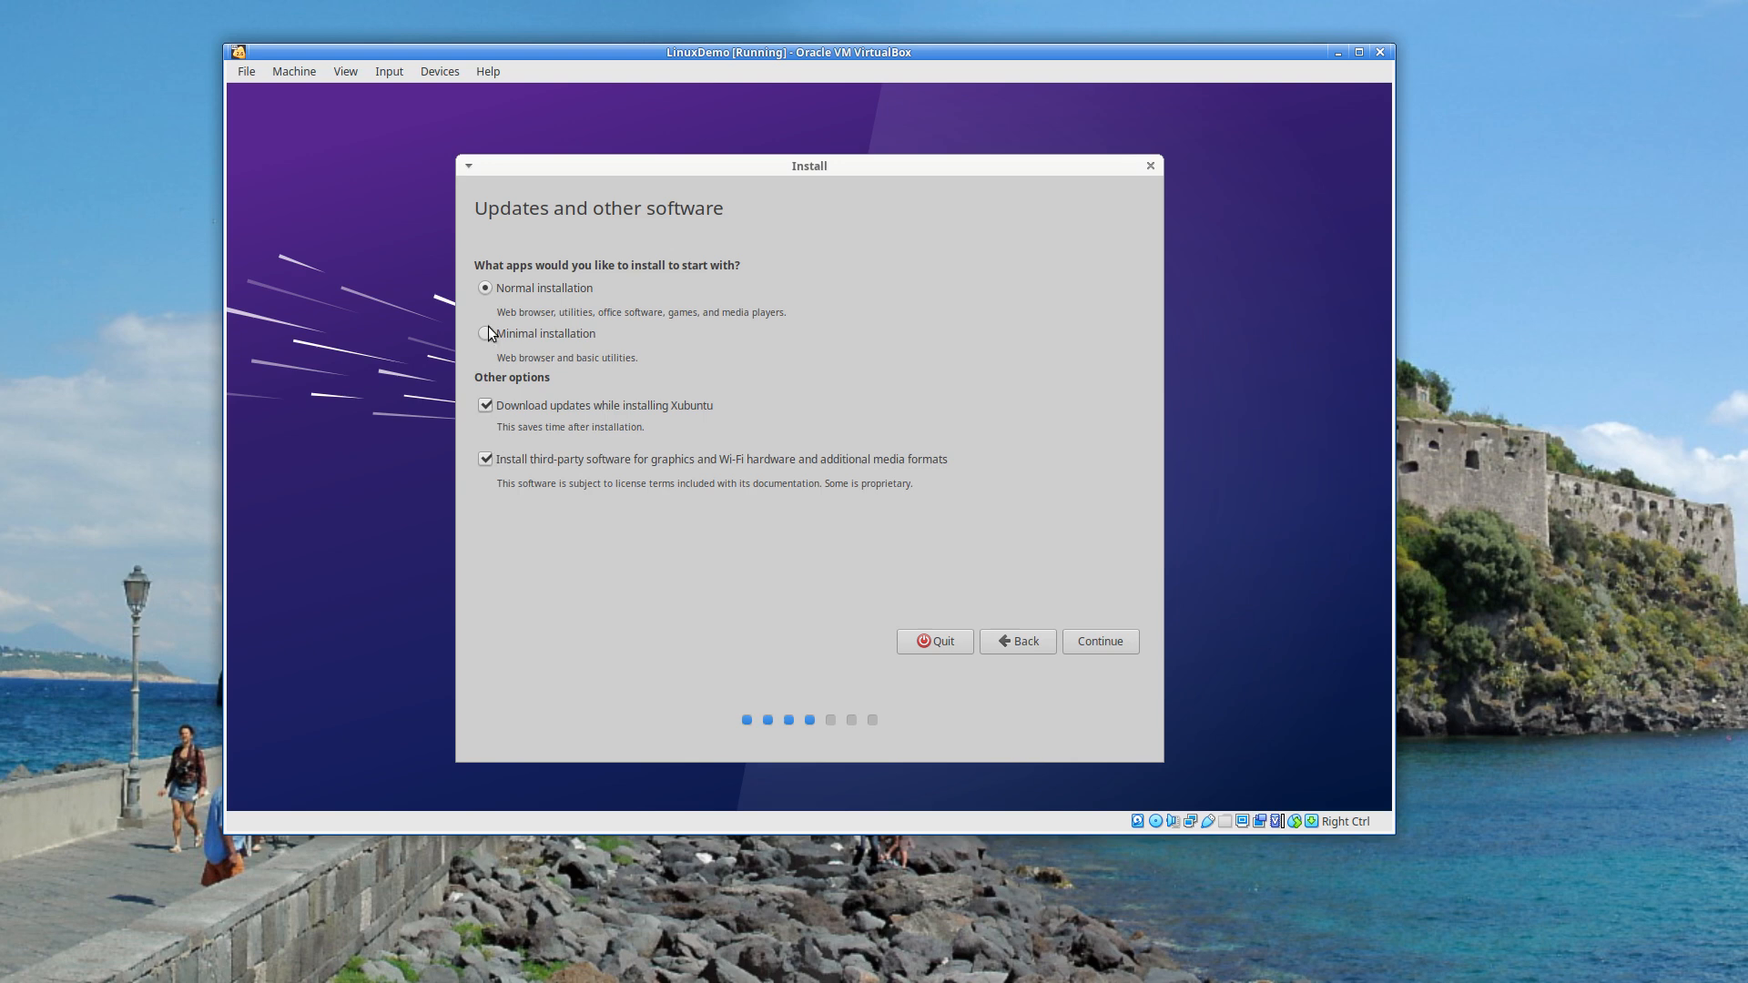
{"action": "left_click", "coordinate": [1091, 638]}
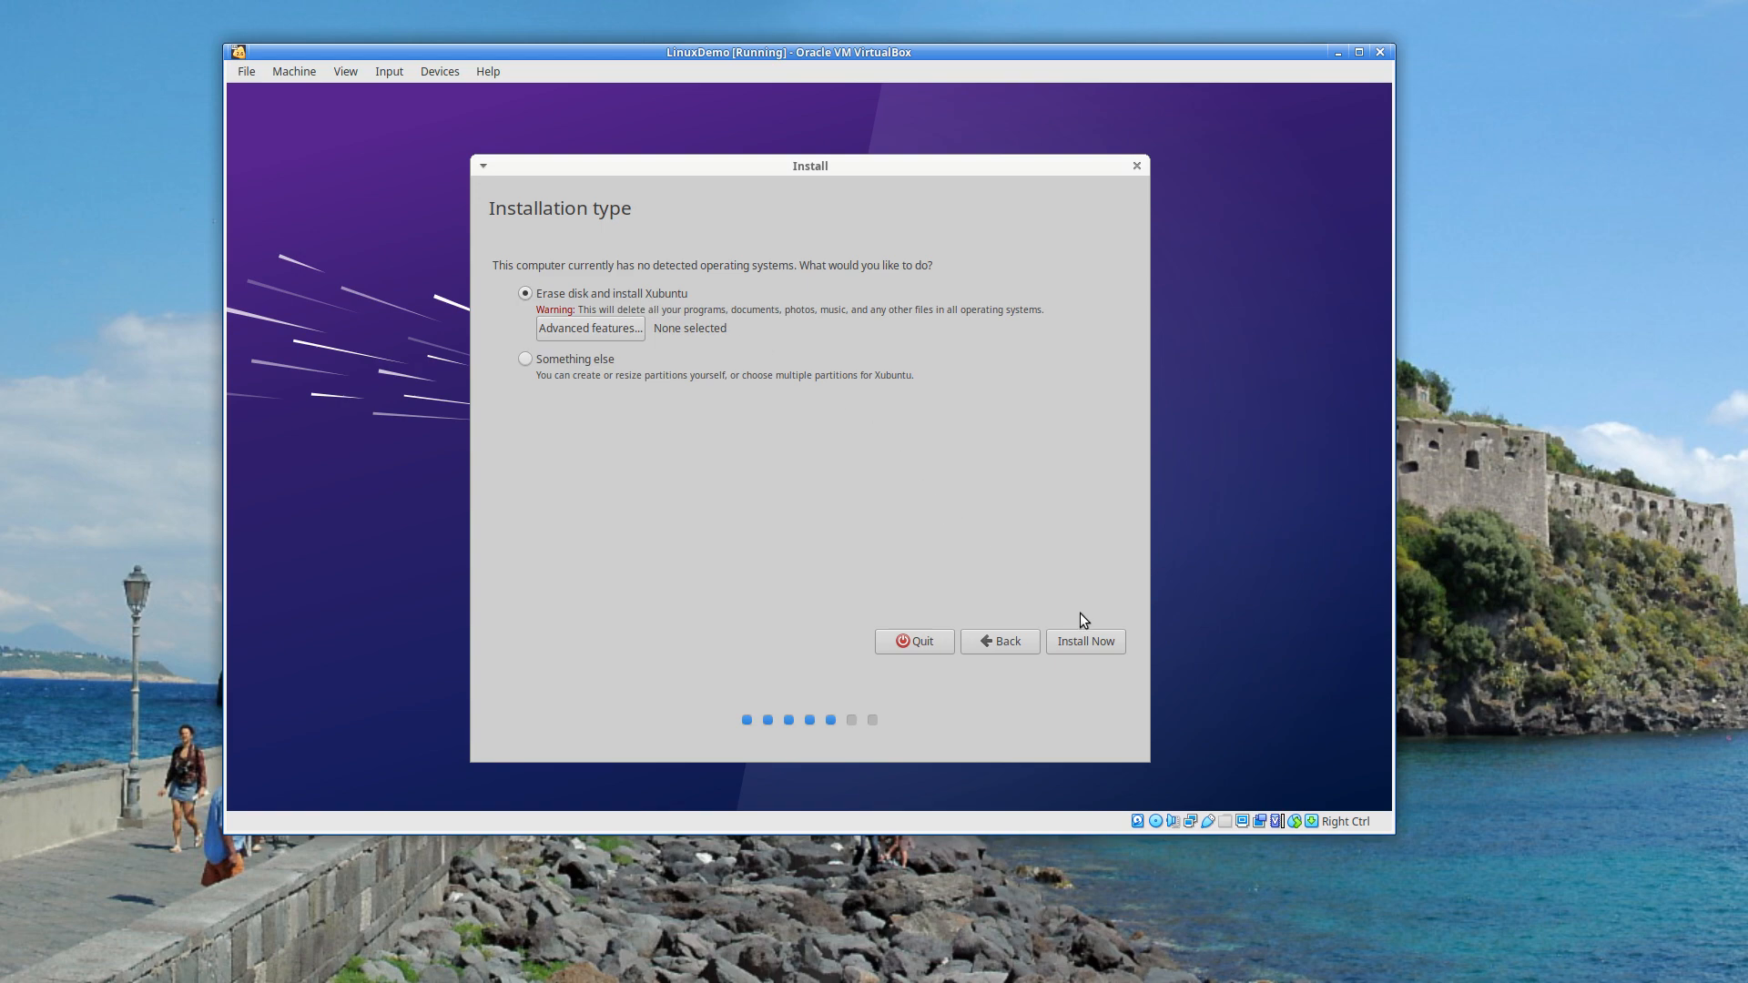
- Choose Install Now, maximize the VM window, and confirm writing the changes to disk
{"action": "left_click", "coordinate": [1095, 639]}
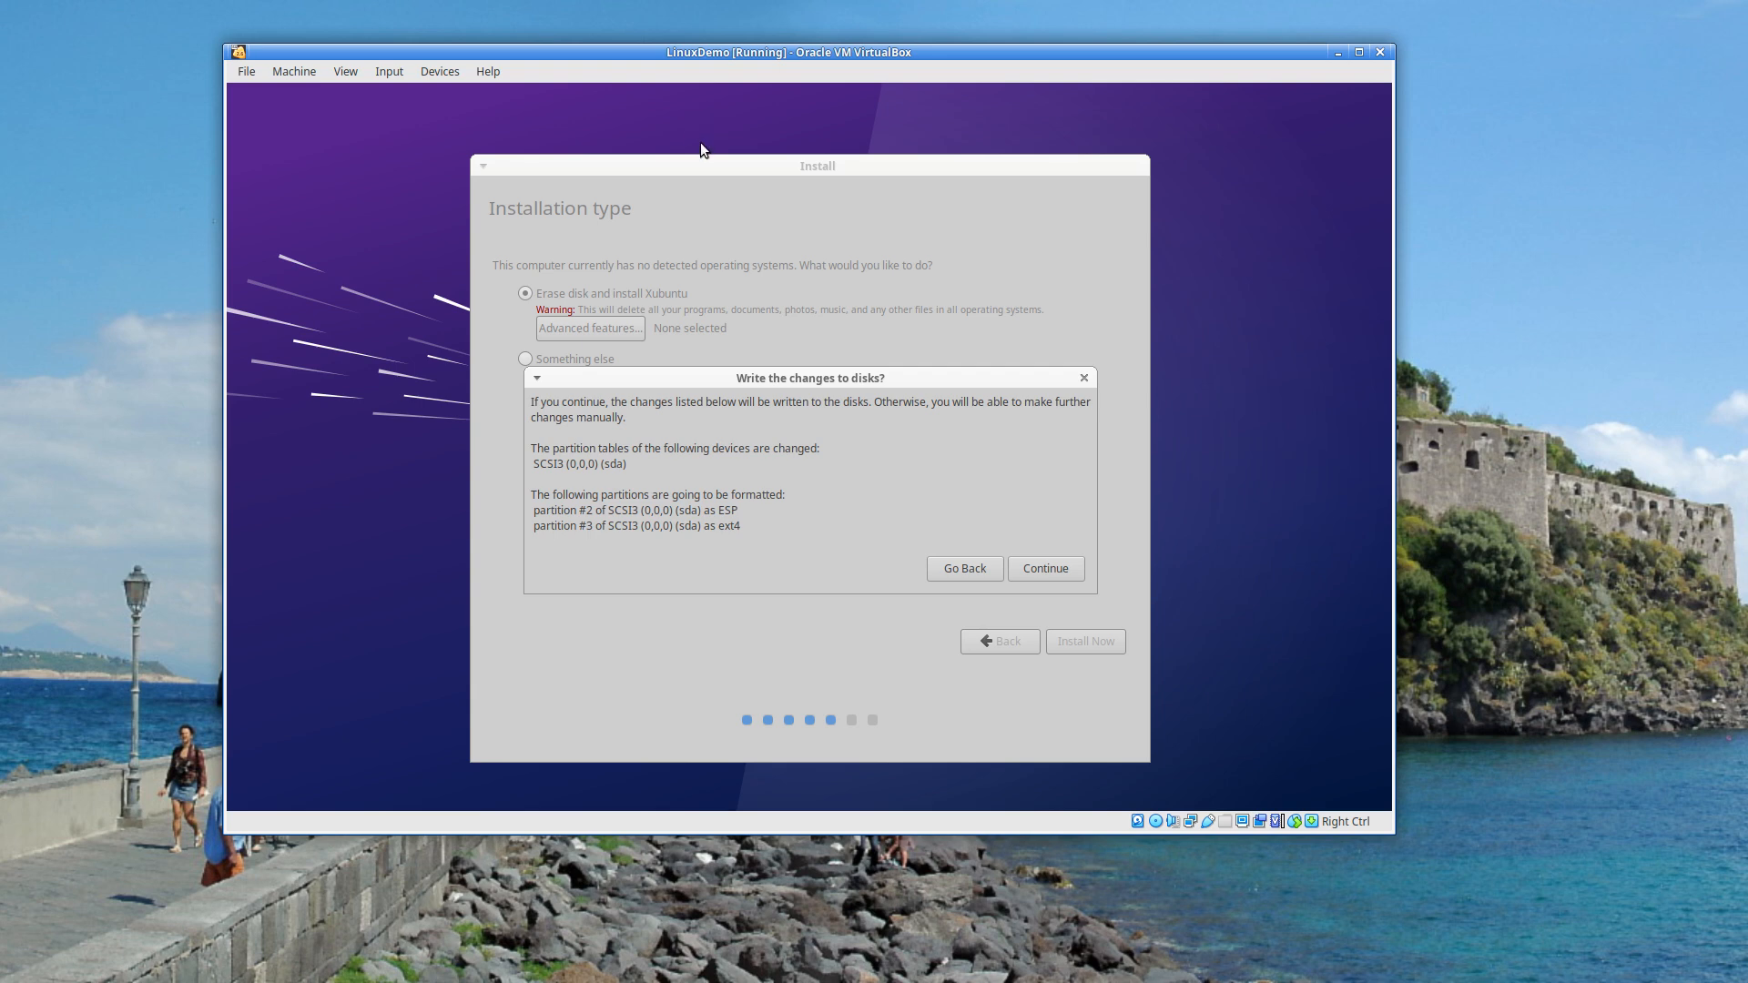
{"action": "double_click", "coordinate": [625, 48]}
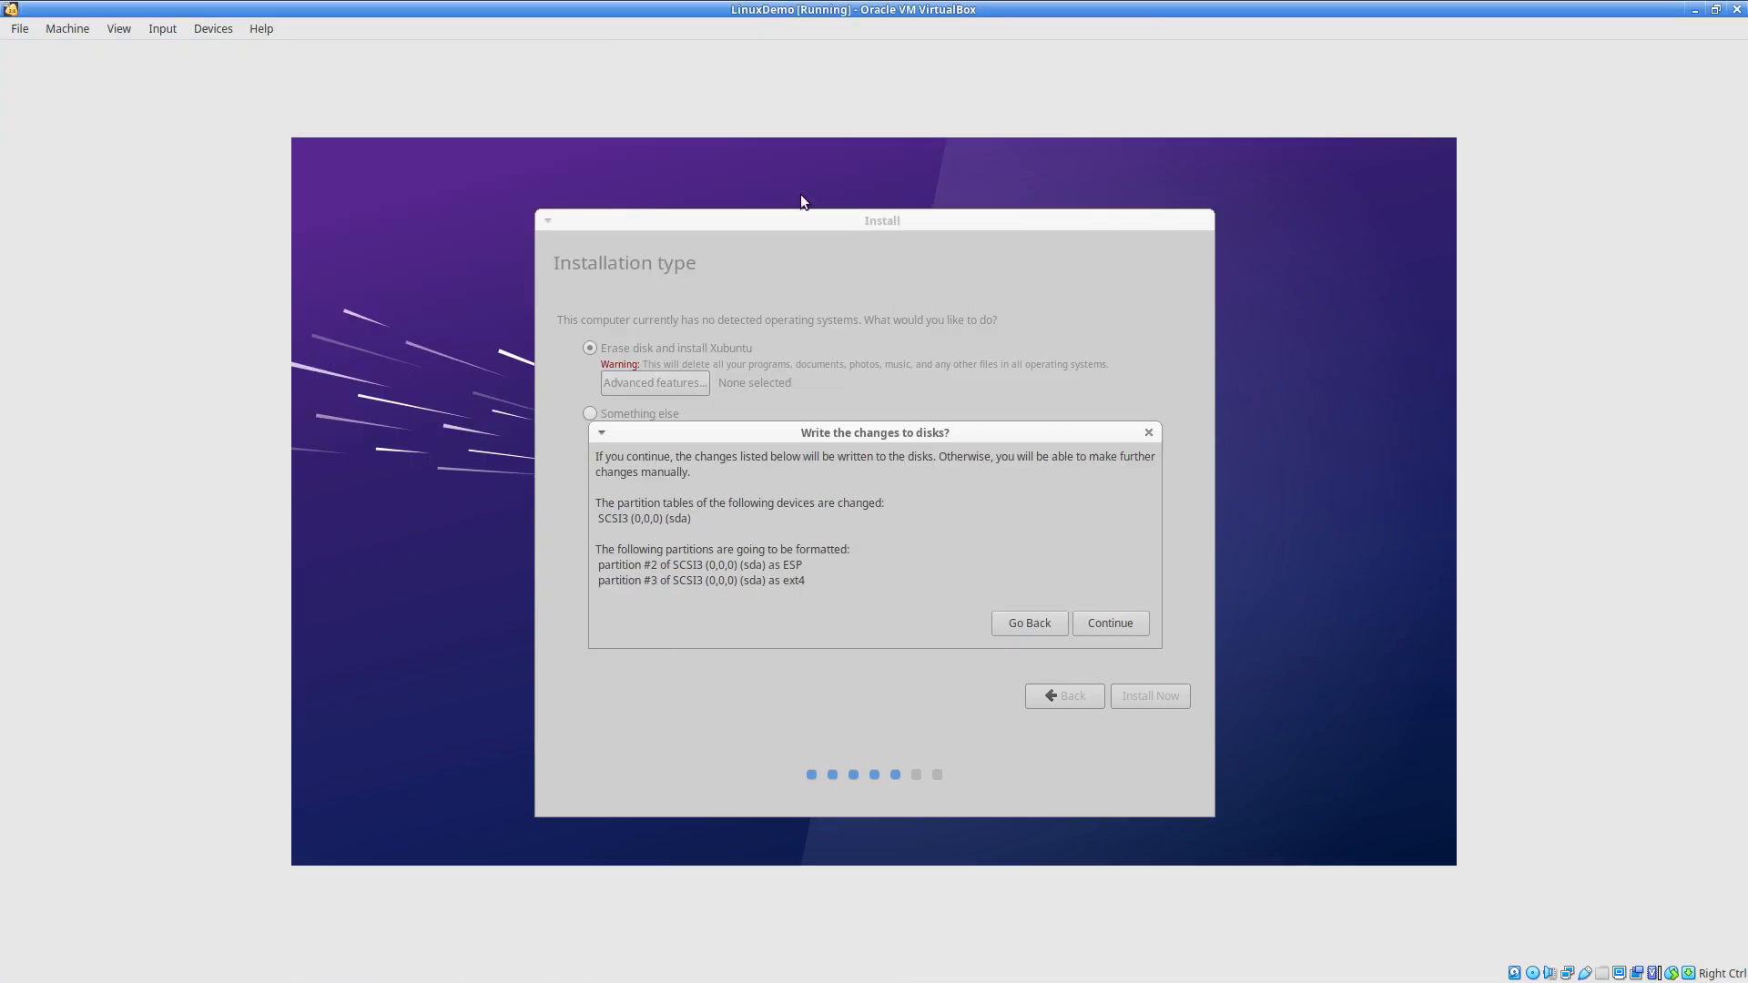
{"action": "left_click", "coordinate": [1111, 621]}
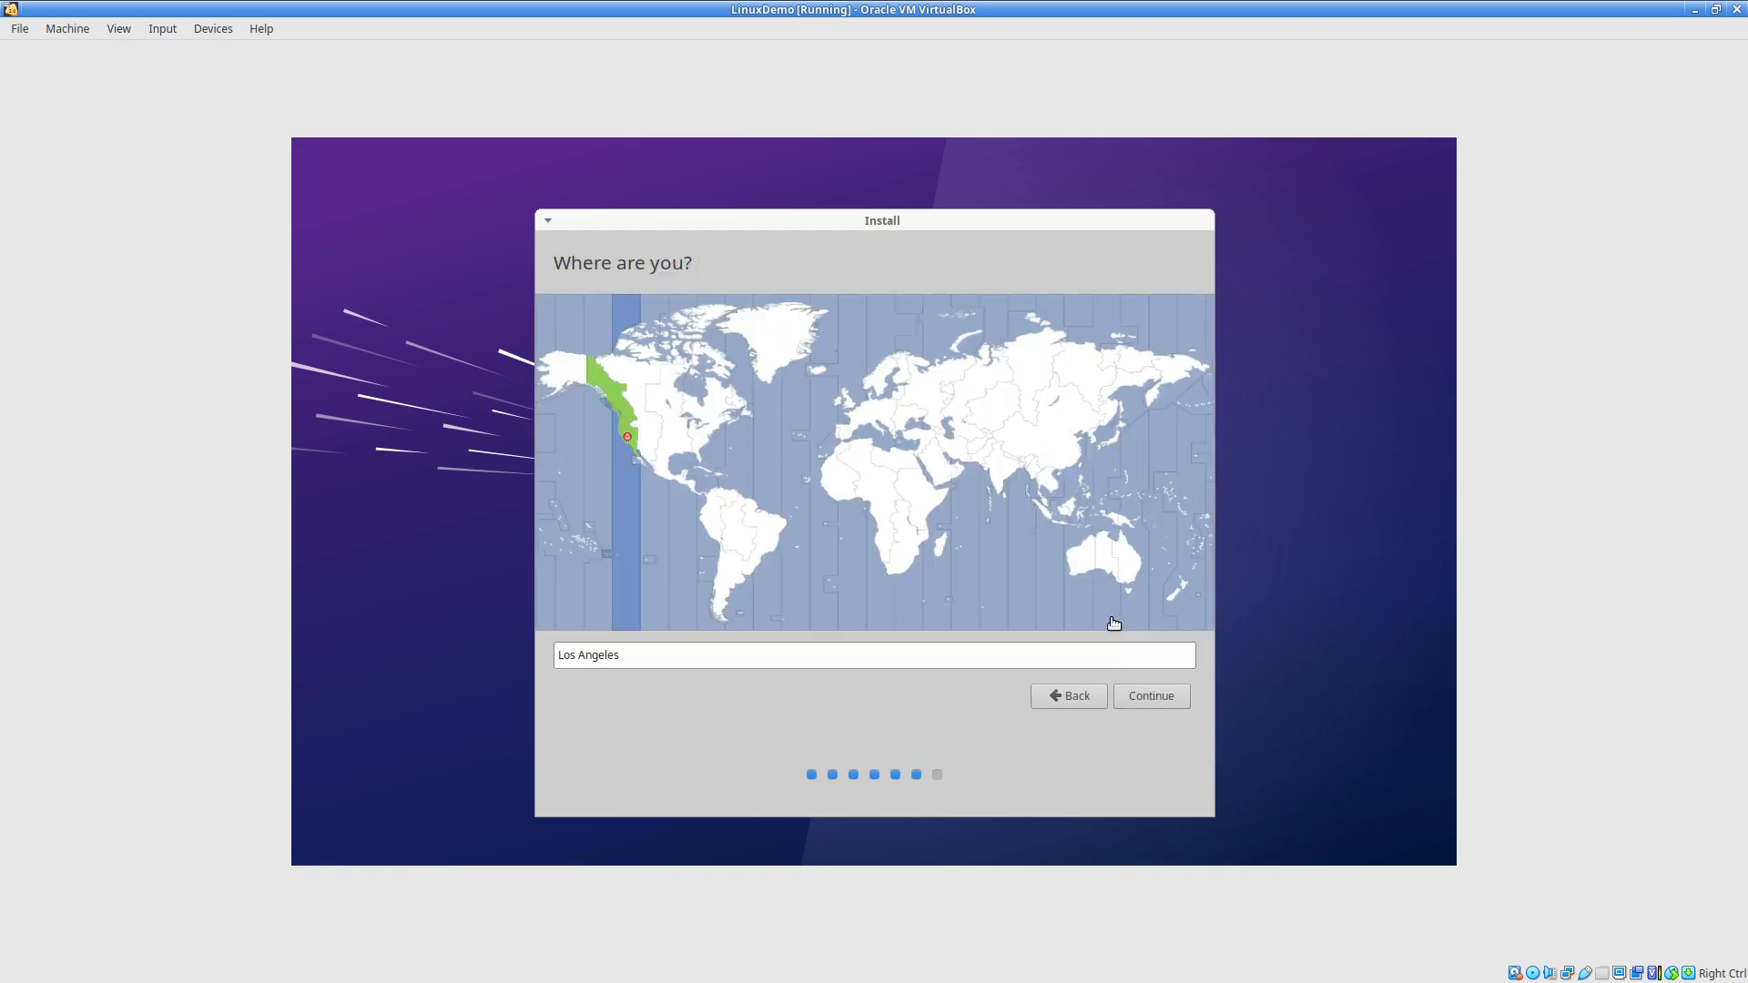
- Accept Los Angeles as the location and enter the user's name
{"action": "left_click", "coordinate": [1155, 703]}
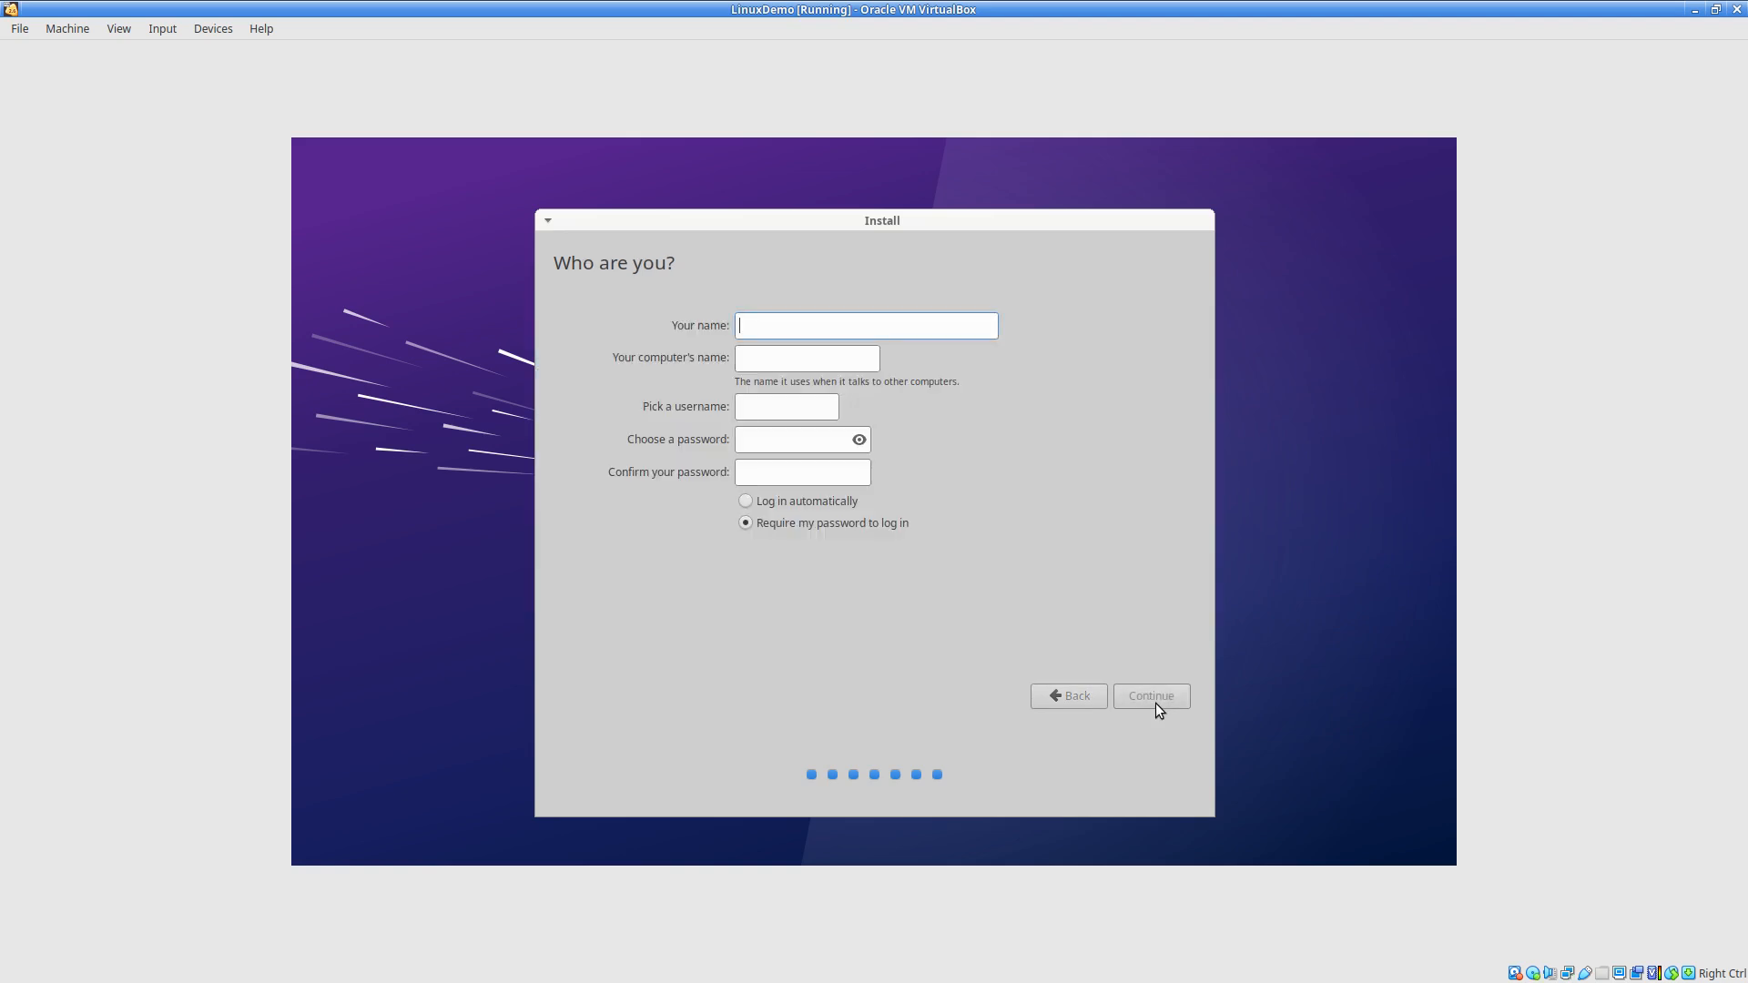
{"action": "type", "text": "nick"}
{"action": "left_click", "coordinate": [755, 439]}
- Enter and confirm the account password, enable automatic login, and continue
{"action": "type", "text": "password1"}
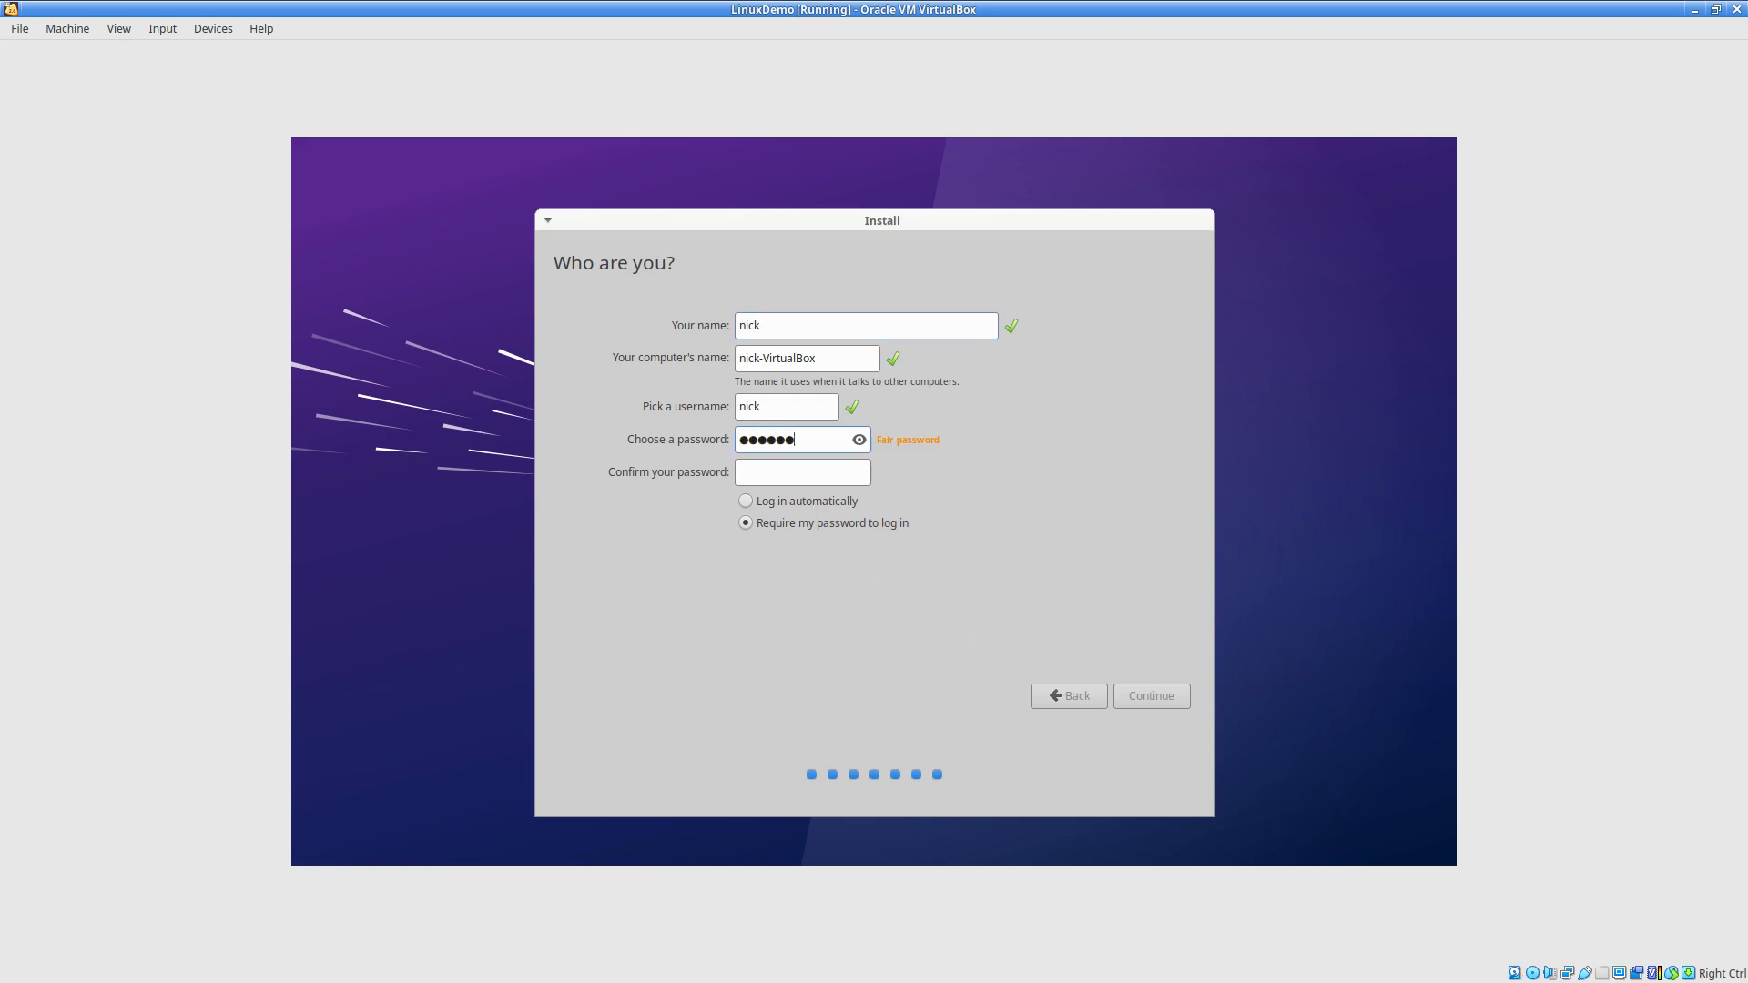
{"action": "key", "text": "Tab"}
{"action": "type", "text": "password1"}
{"action": "left_click", "coordinate": [744, 504]}
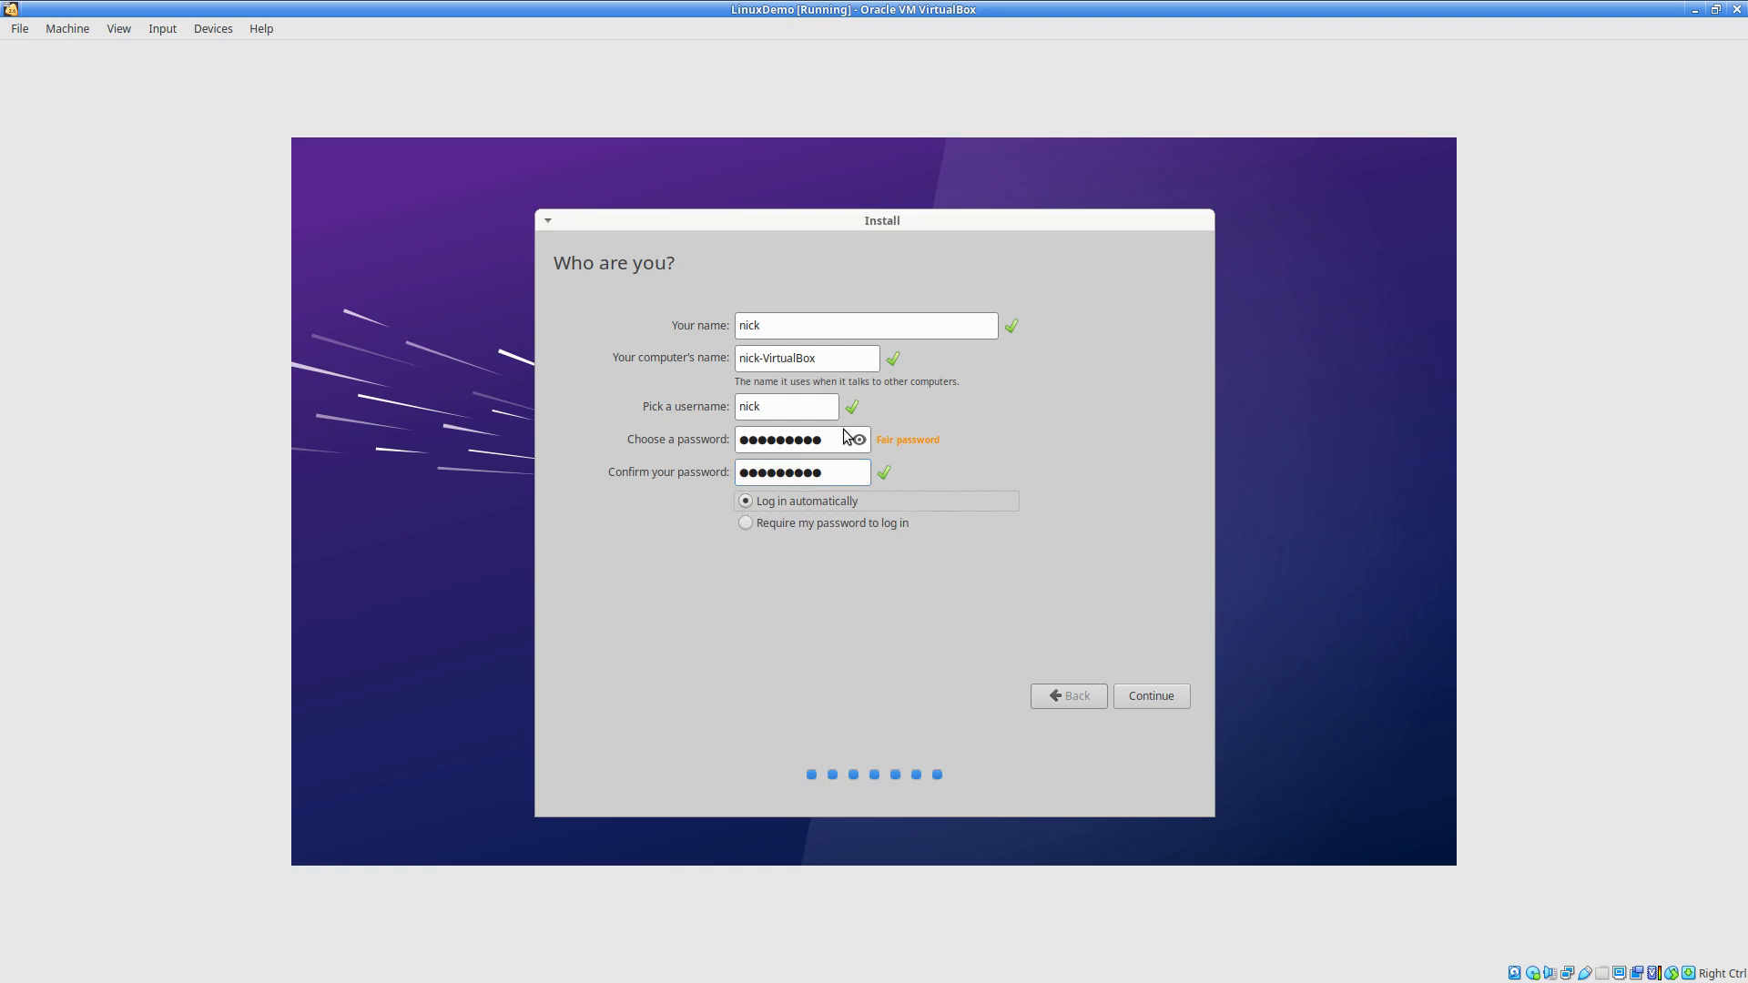
{"action": "left_click", "coordinate": [1152, 696]}
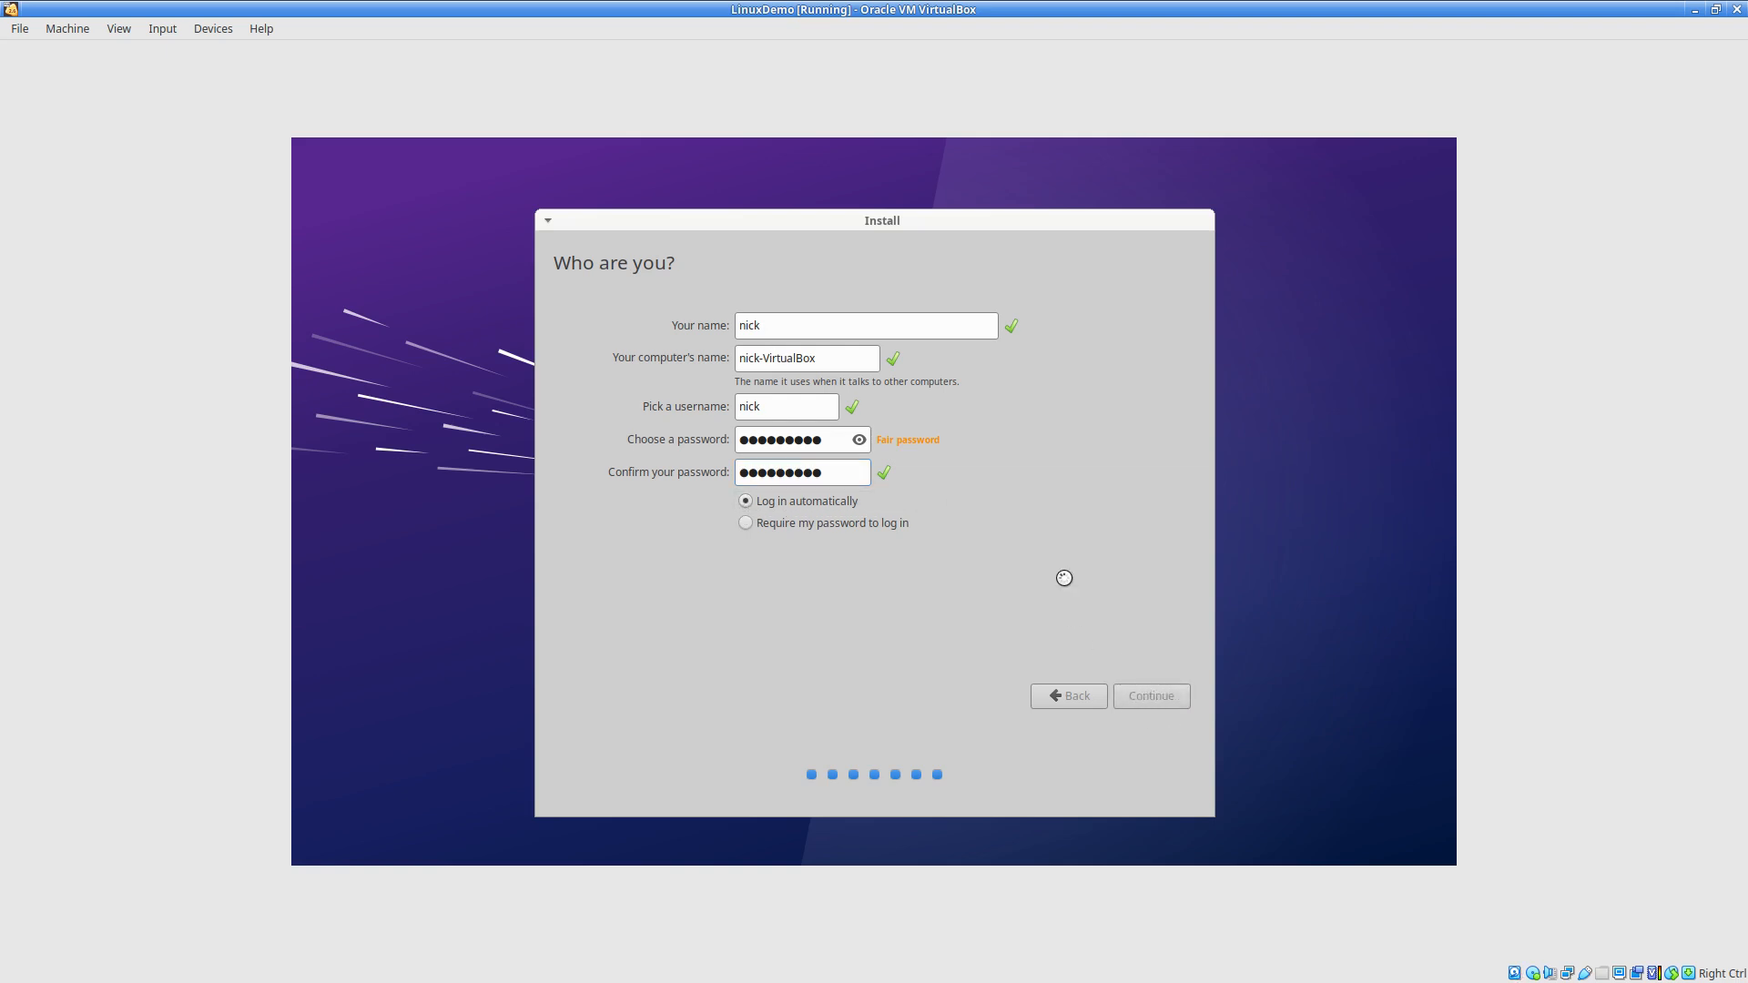